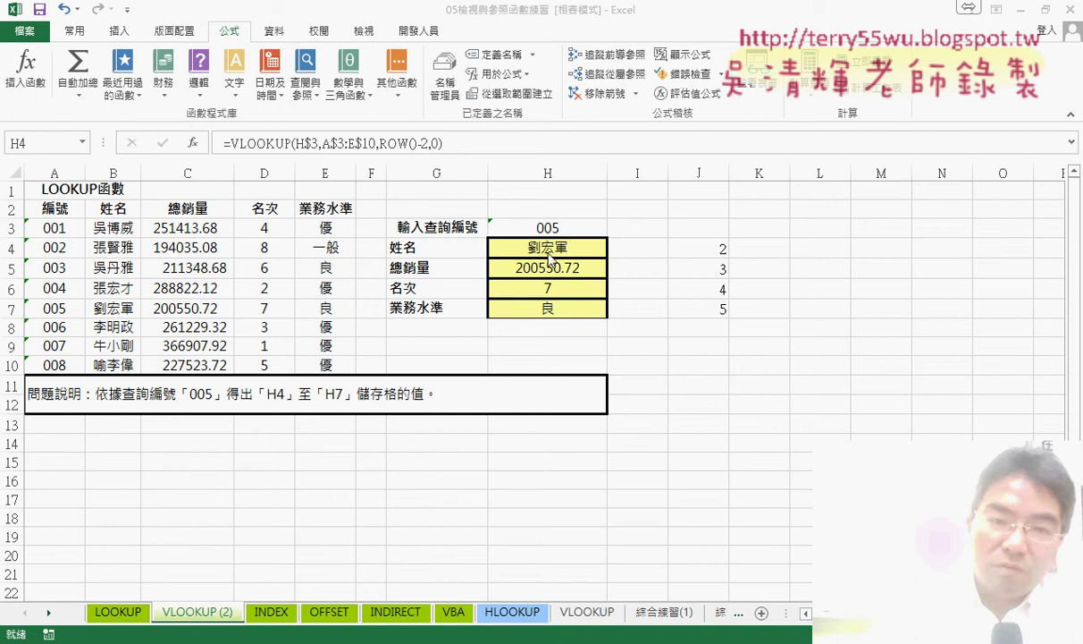
Replace A$3:E$10 in H4's VLOOKUP with the named range LOOKUP via Paste Name (F3)
drag(322, 143, 377, 143)
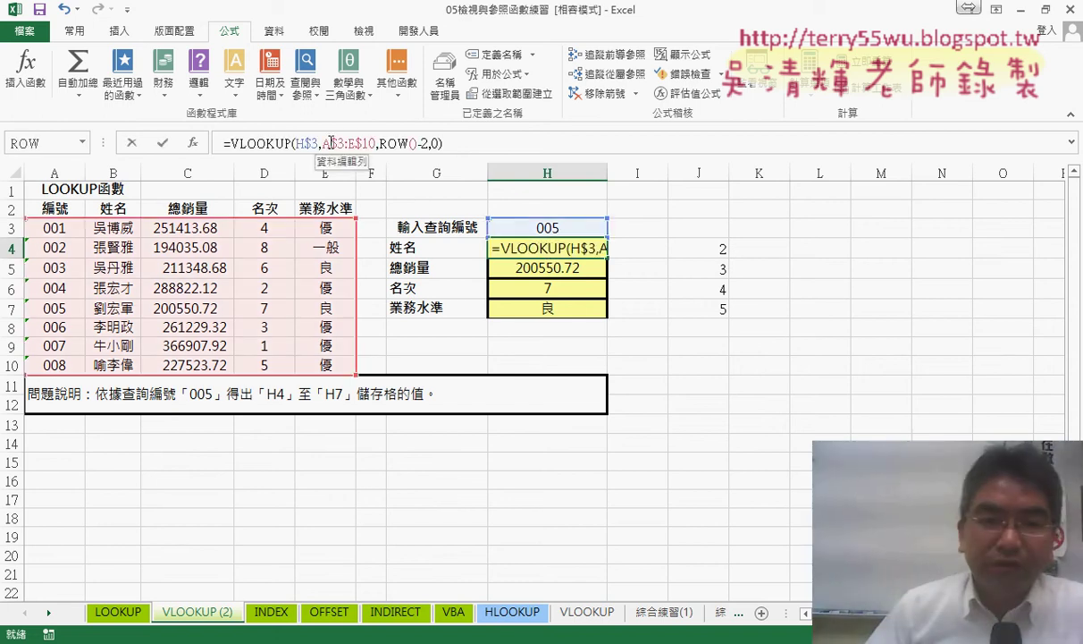
key(Delete)
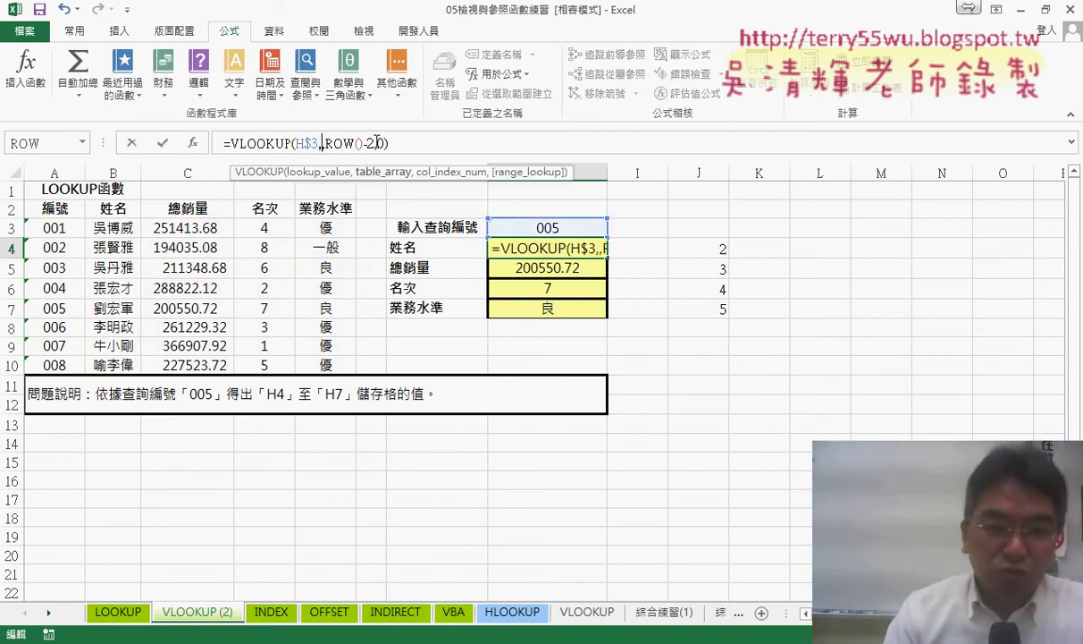
key(F3)
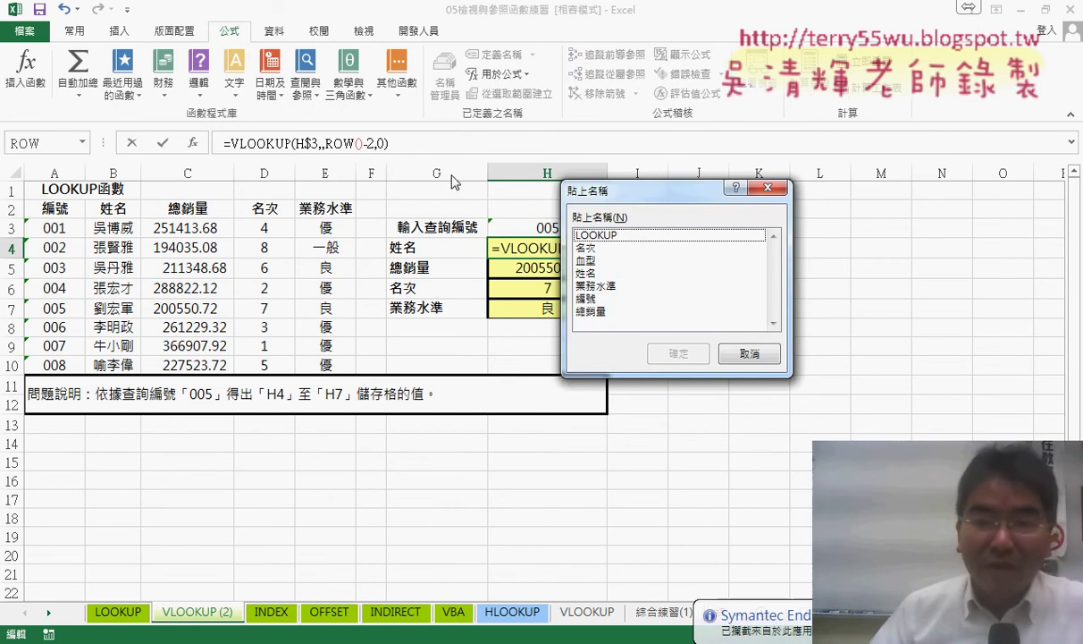
click(579, 234)
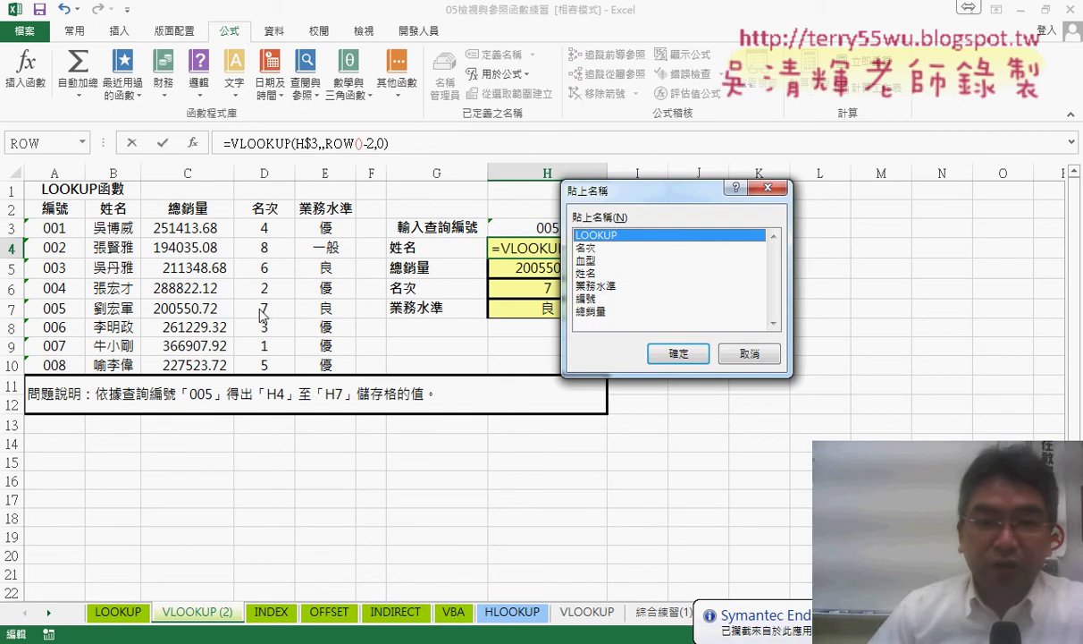
click(678, 353)
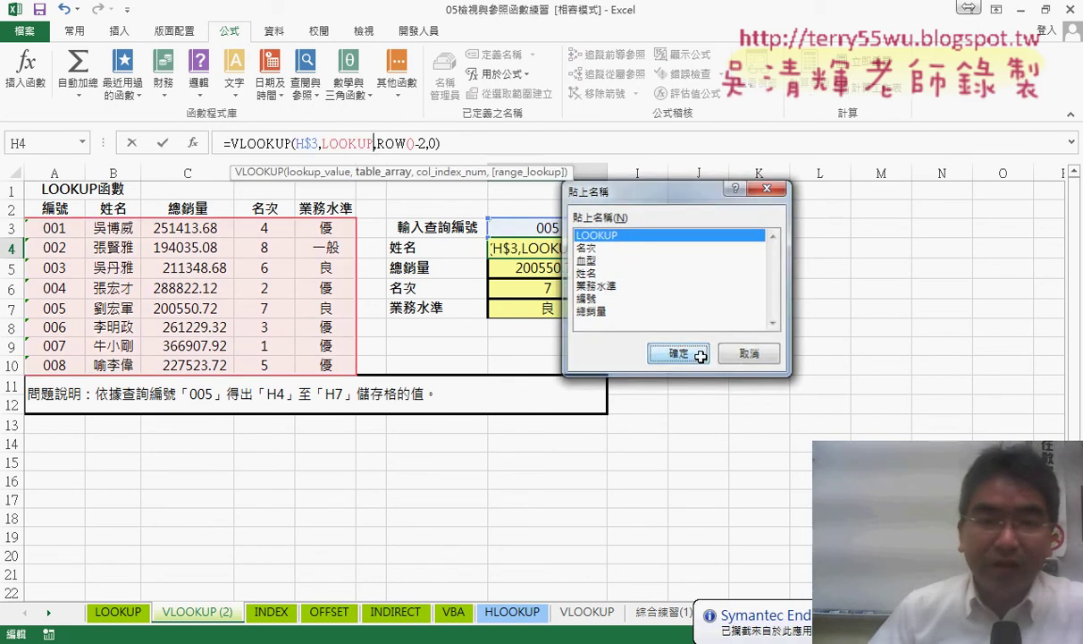
click(159, 143)
drag(323, 145, 373, 146)
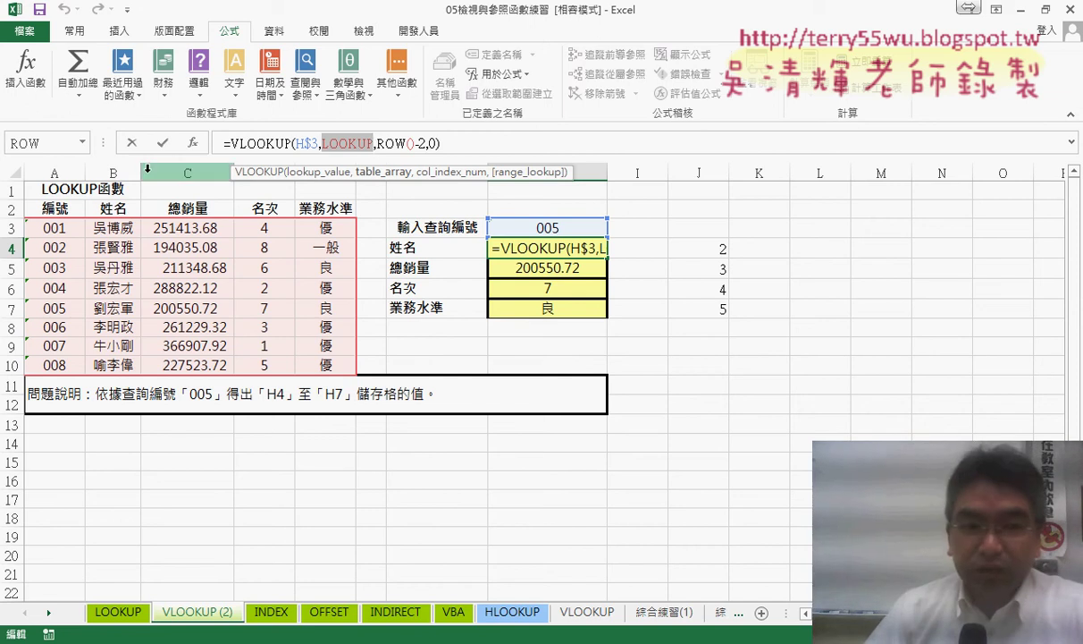
click(162, 143)
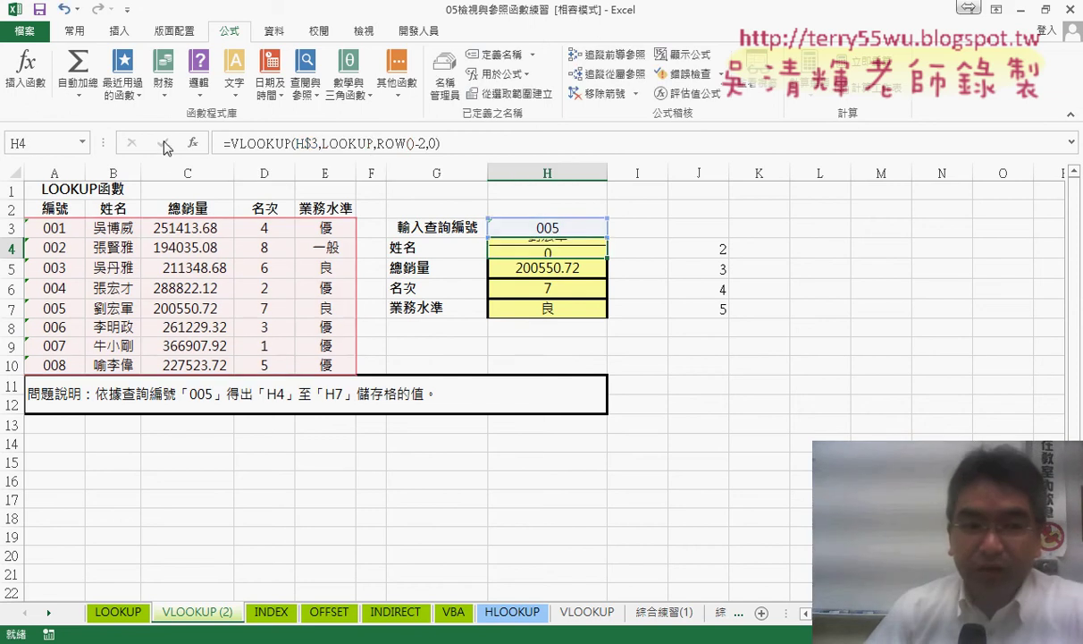
On the INDEX sheet, clear the contents of H4:H7
click(266, 615)
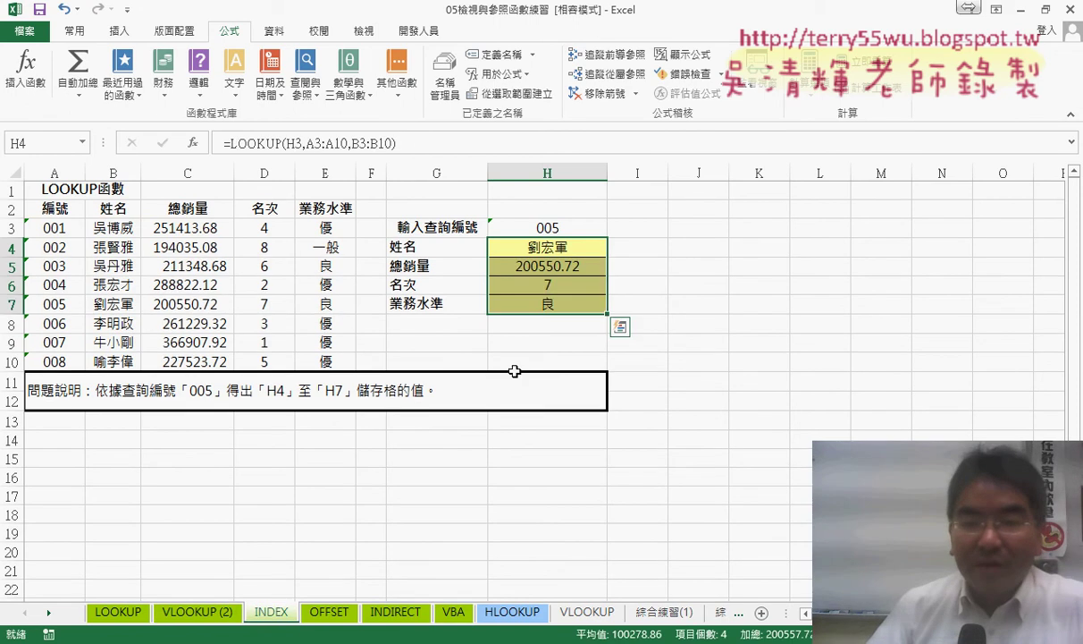
drag(559, 250, 554, 311)
key(Delete)
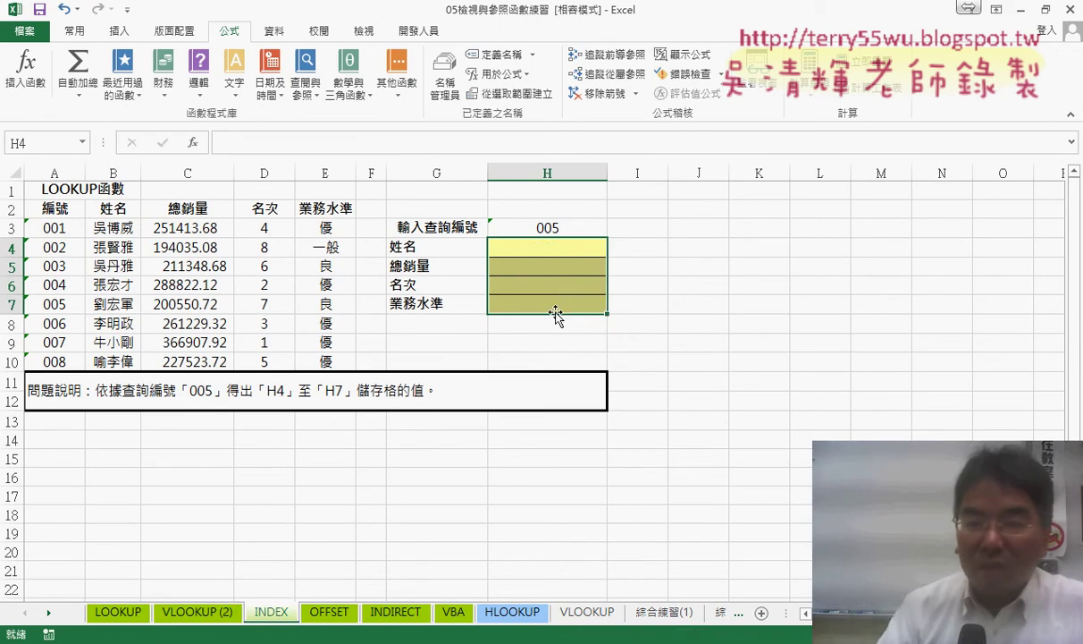
Insert the INDEX function into H4 using its array, row_num, column_num form
click(573, 244)
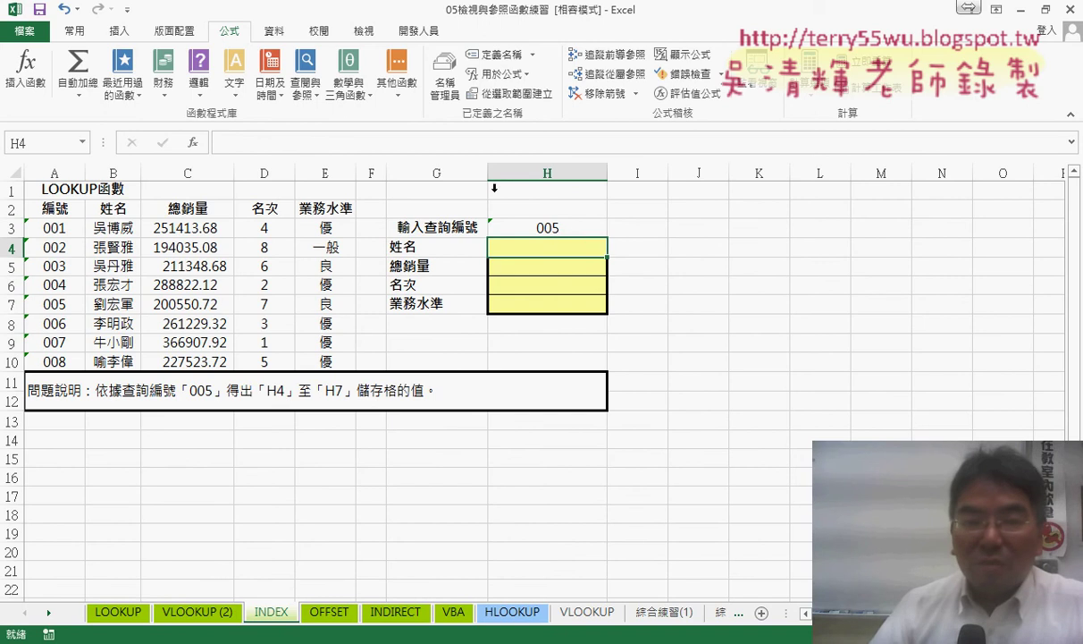
click(203, 144)
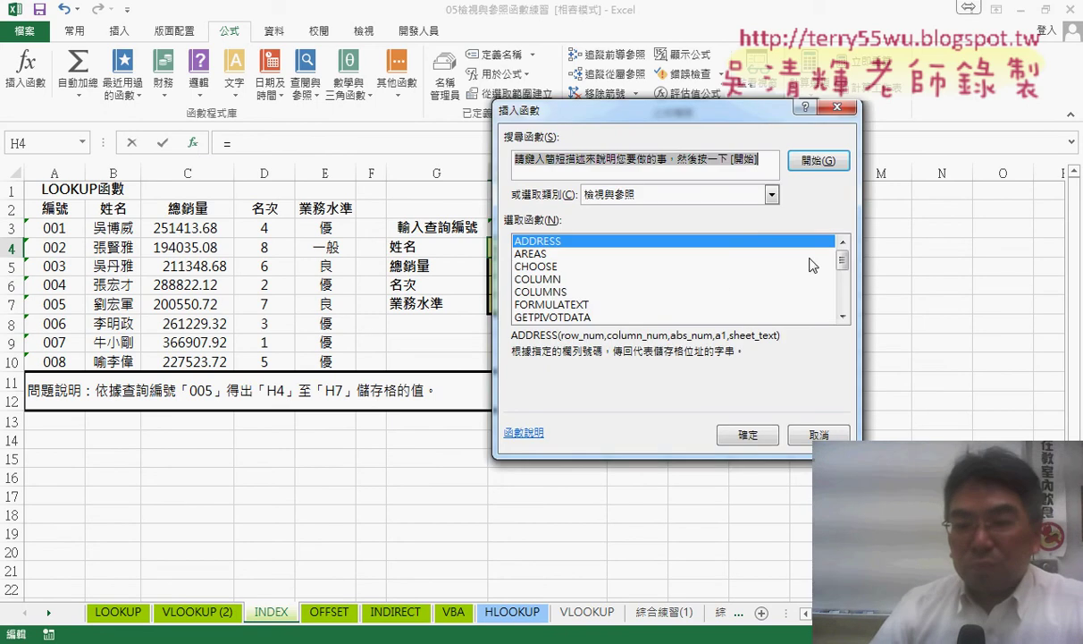
drag(844, 262, 844, 277)
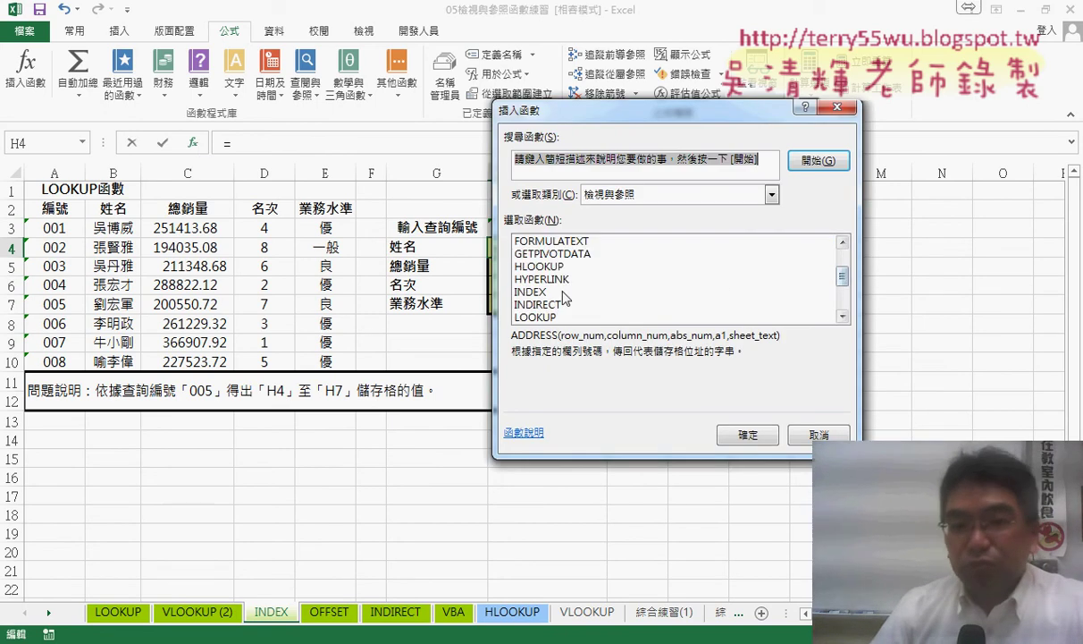
click(561, 293)
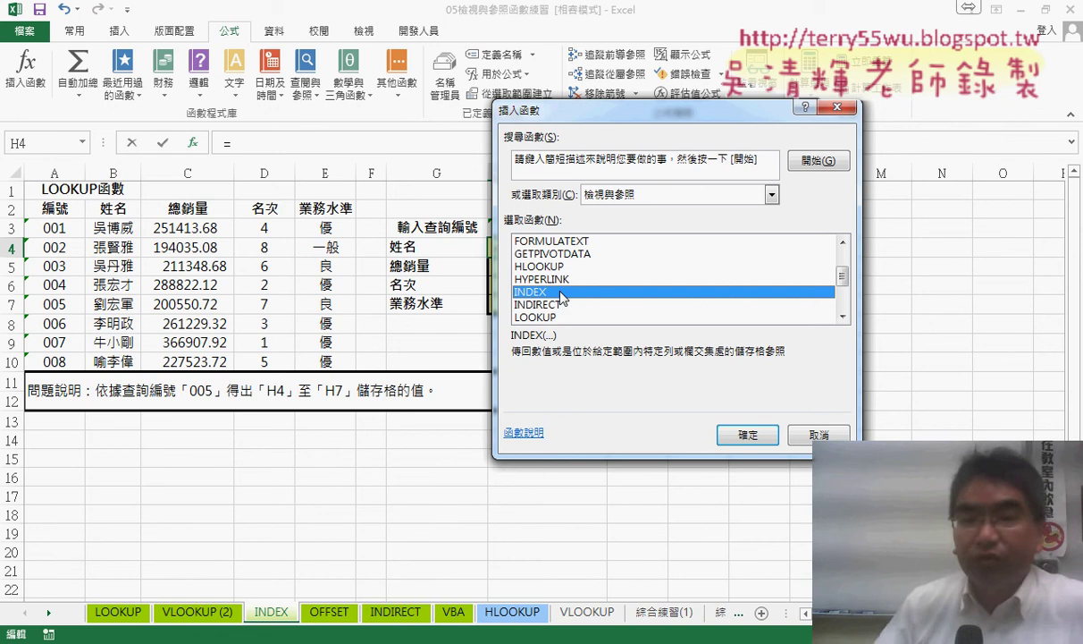
click(745, 436)
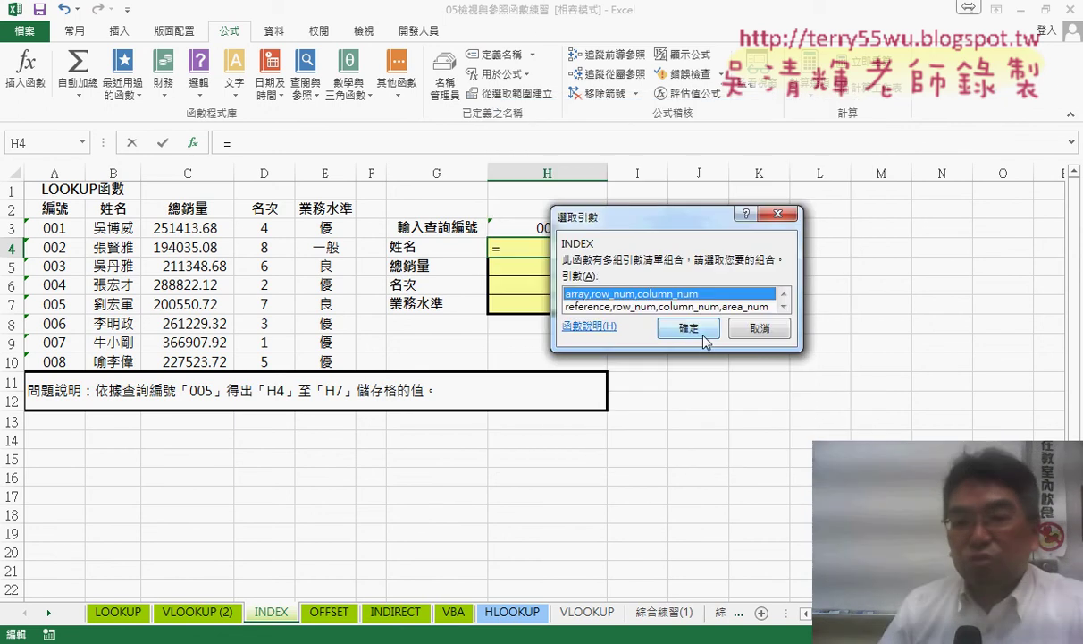
click(685, 328)
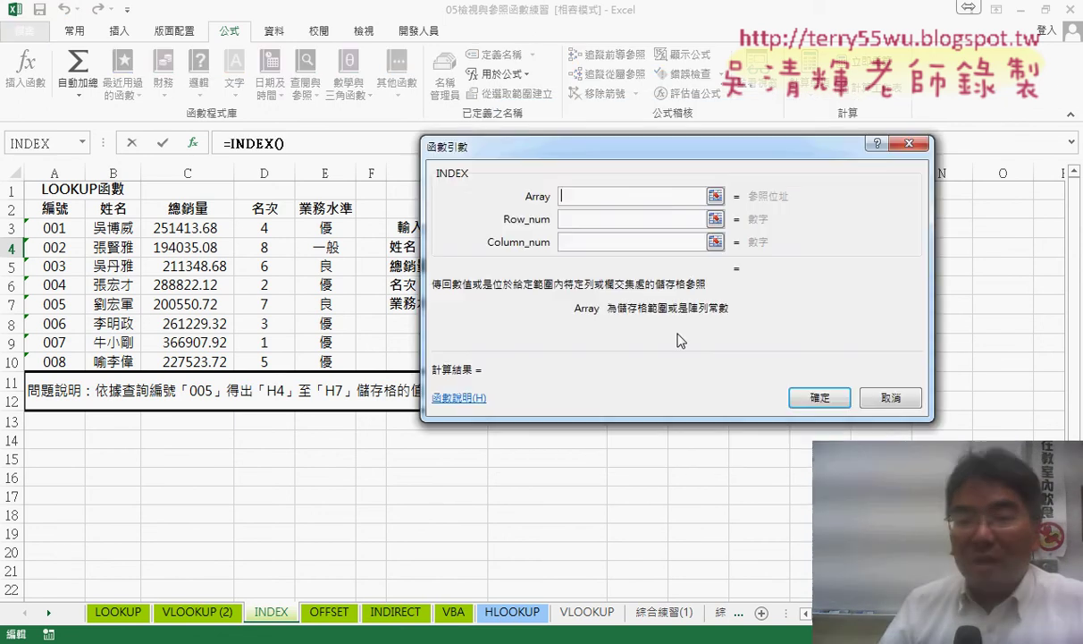
Set the INDEX Array argument to A3:E10, leaving Row_num ready for input
drag(643, 146, 798, 148)
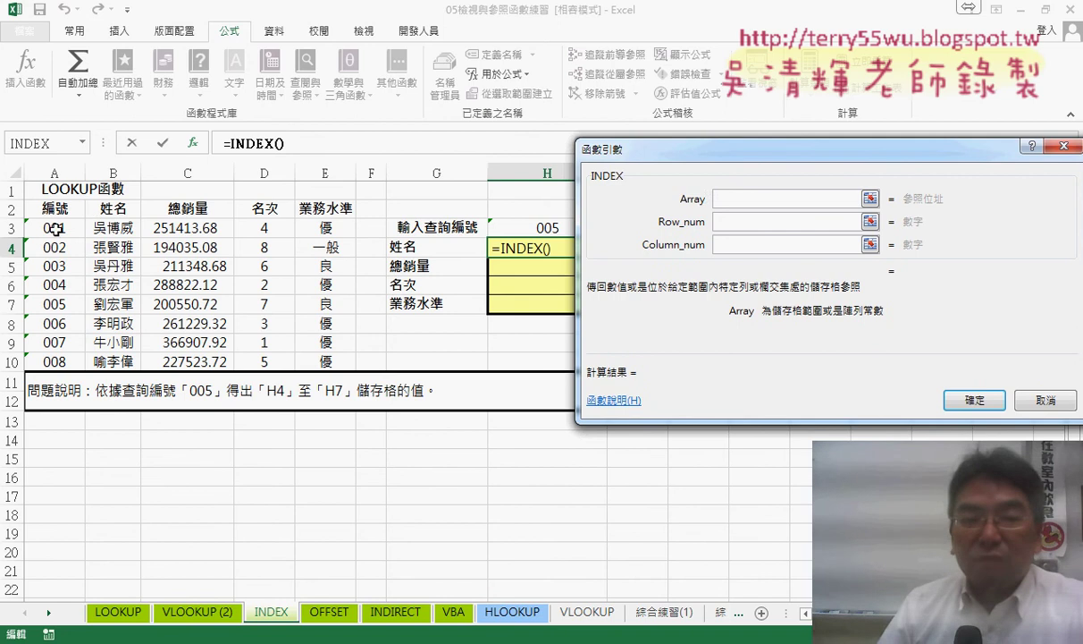
drag(56, 229, 336, 367)
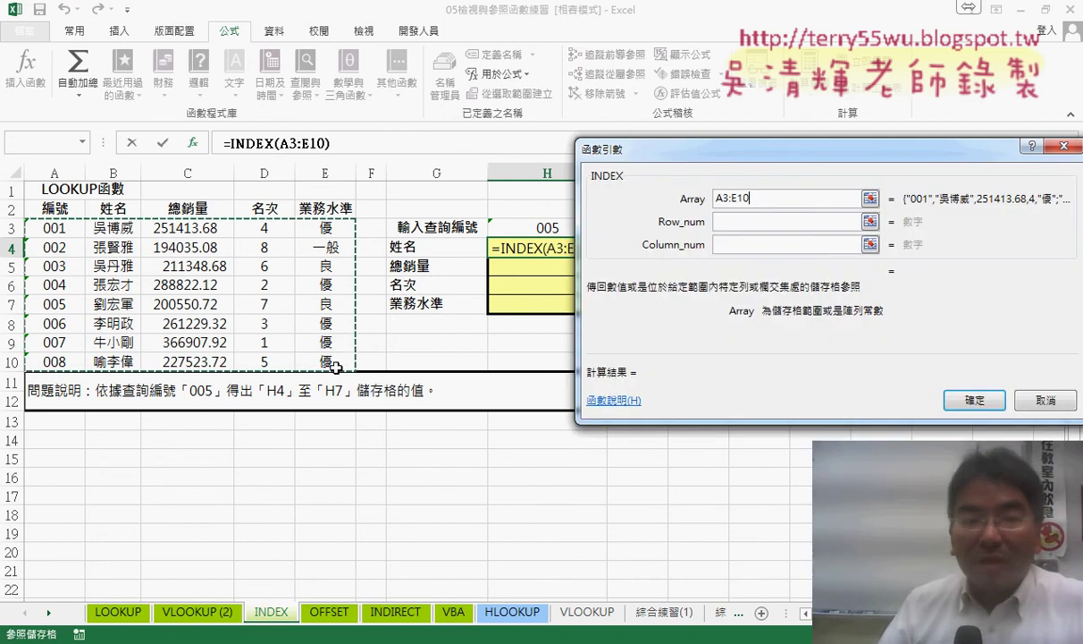
click(745, 223)
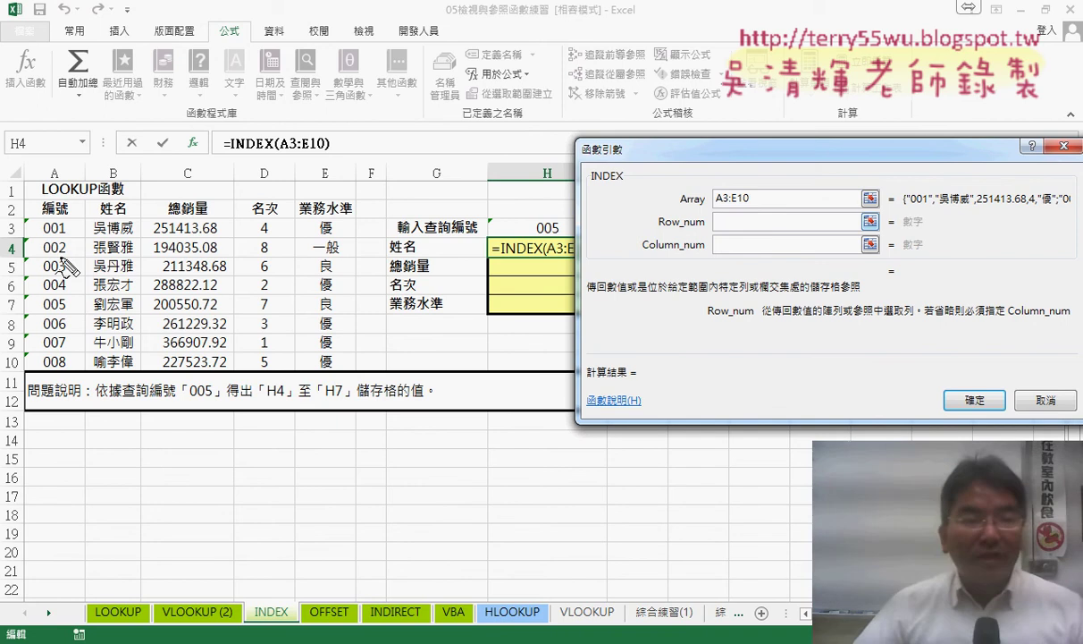
Annotate the sheet to show ID 005 is the fifth row, then clear the marks
drag(27, 214, 20, 364)
drag(38, 215, 52, 374)
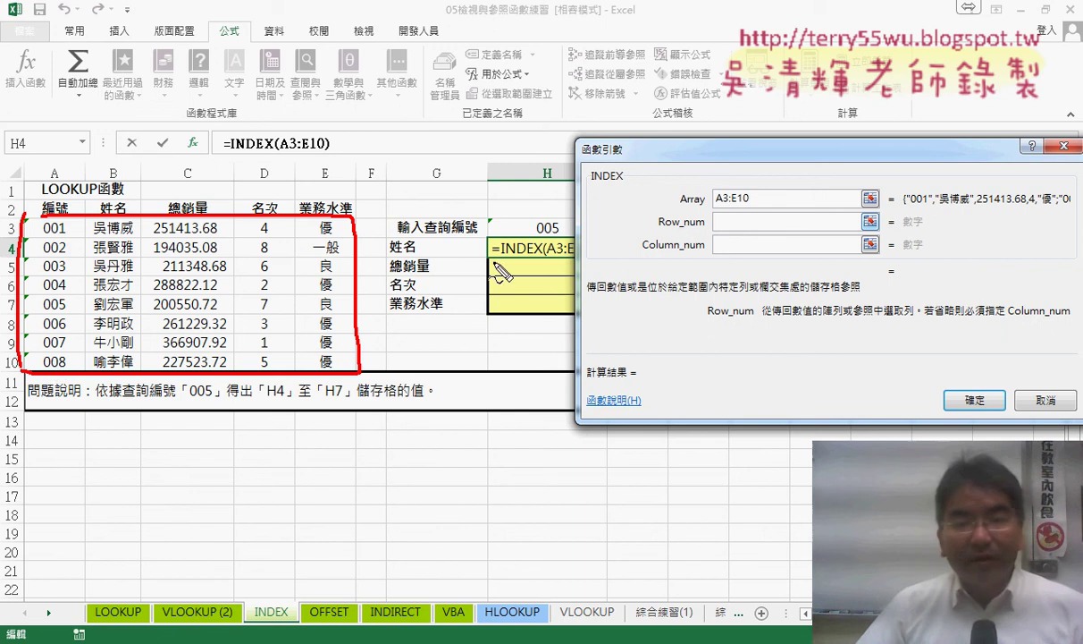
drag(424, 237, 420, 268)
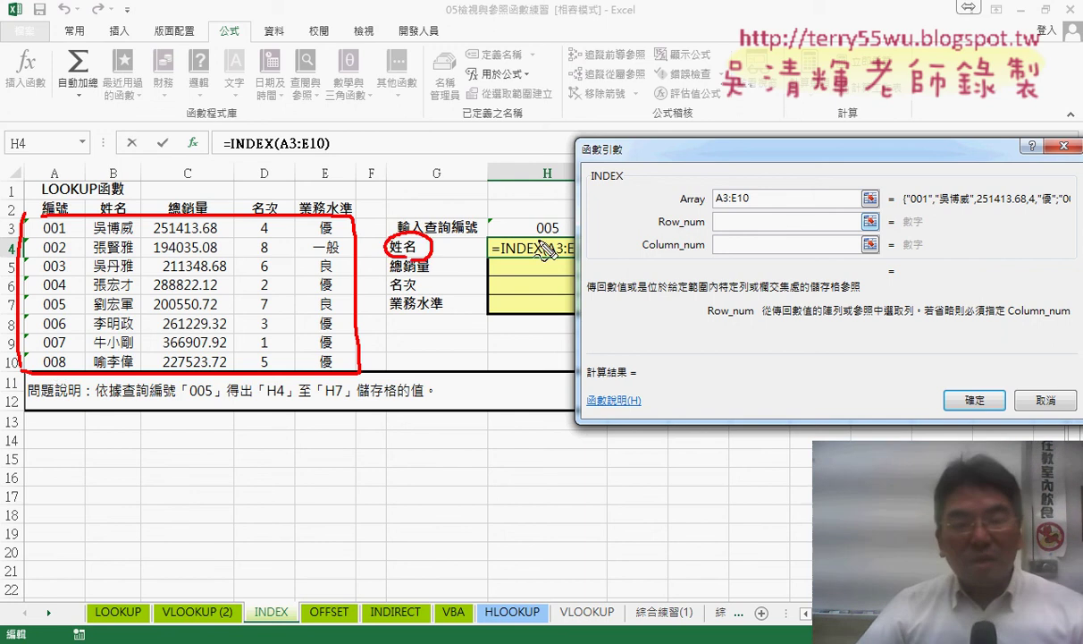
drag(534, 236, 561, 233)
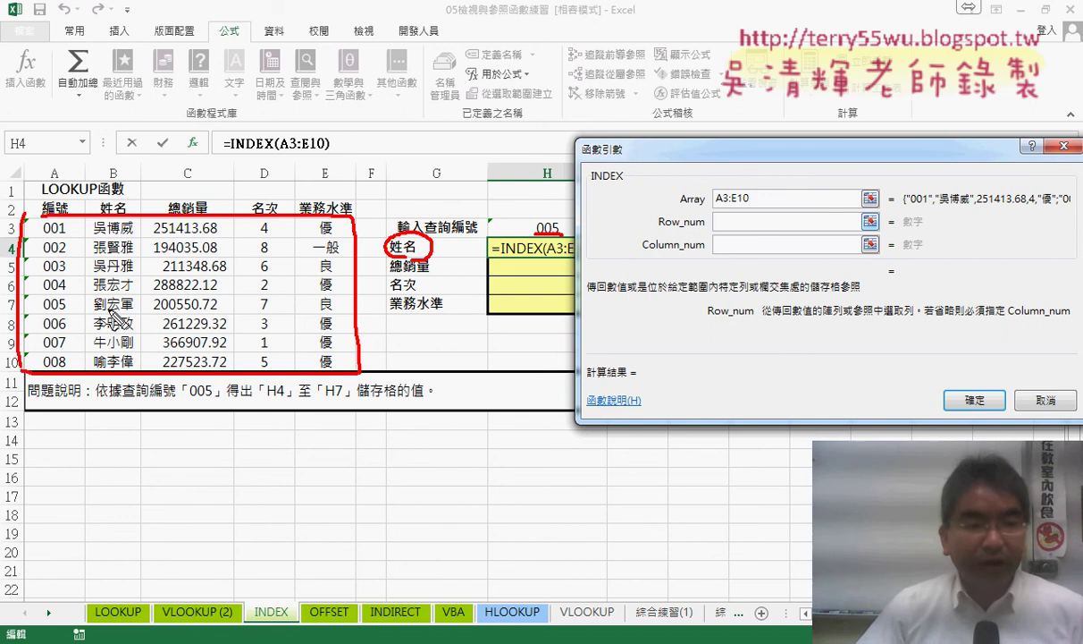
drag(96, 306, 140, 317)
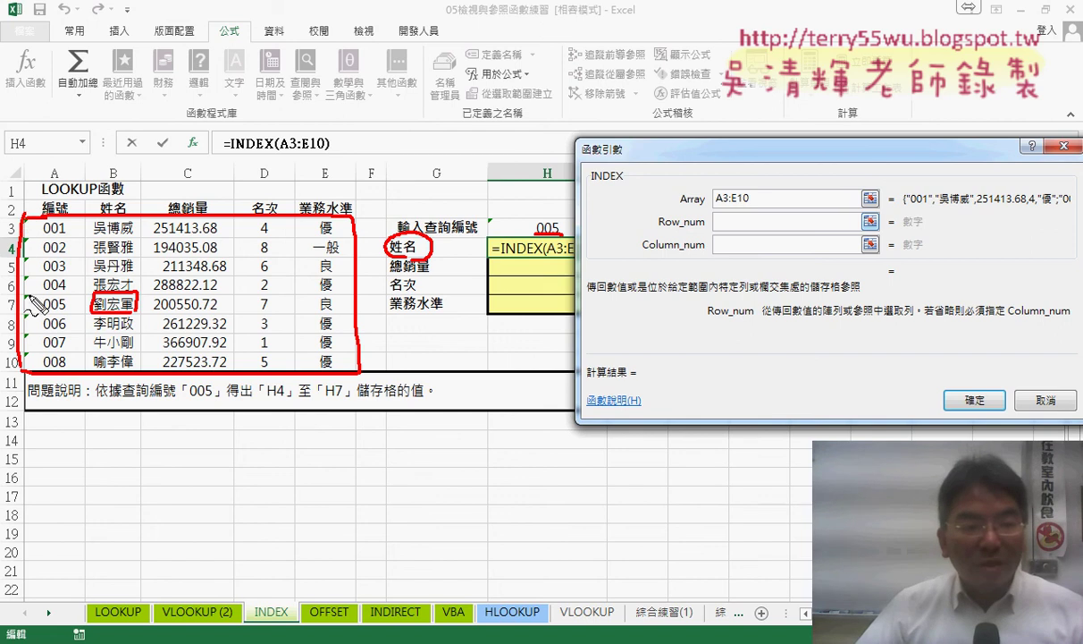
drag(42, 287, 27, 309)
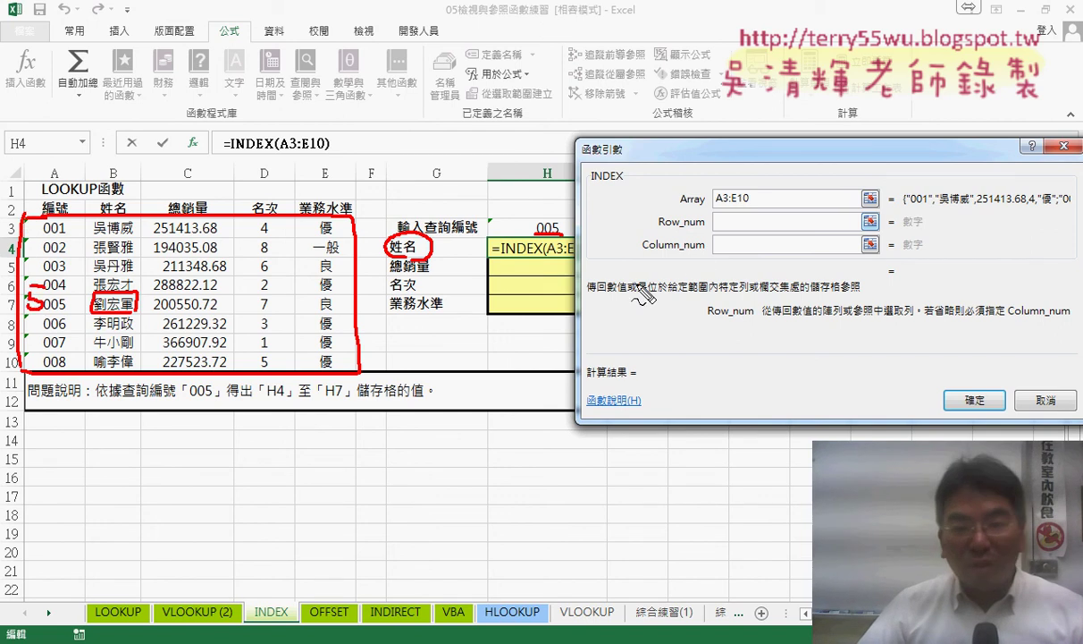
mouse_move(737, 217)
mouse_down()
mouse_move(720, 231)
mouse_move(755, 254)
mouse_up()
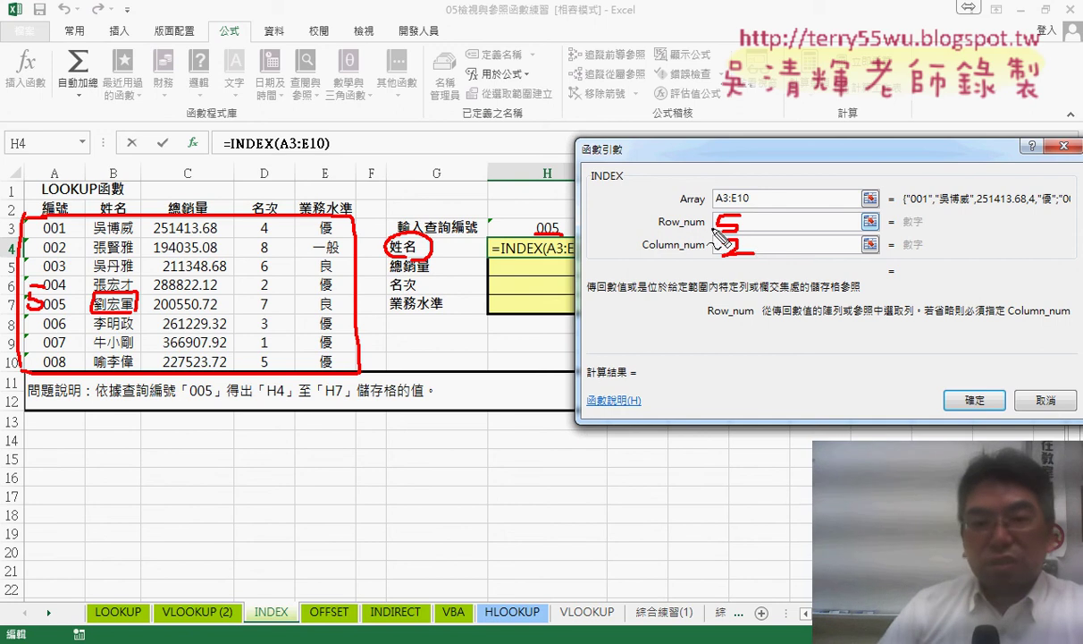
mouse_move(550, 183)
mouse_down()
mouse_move(553, 227)
mouse_move(564, 206)
mouse_up()
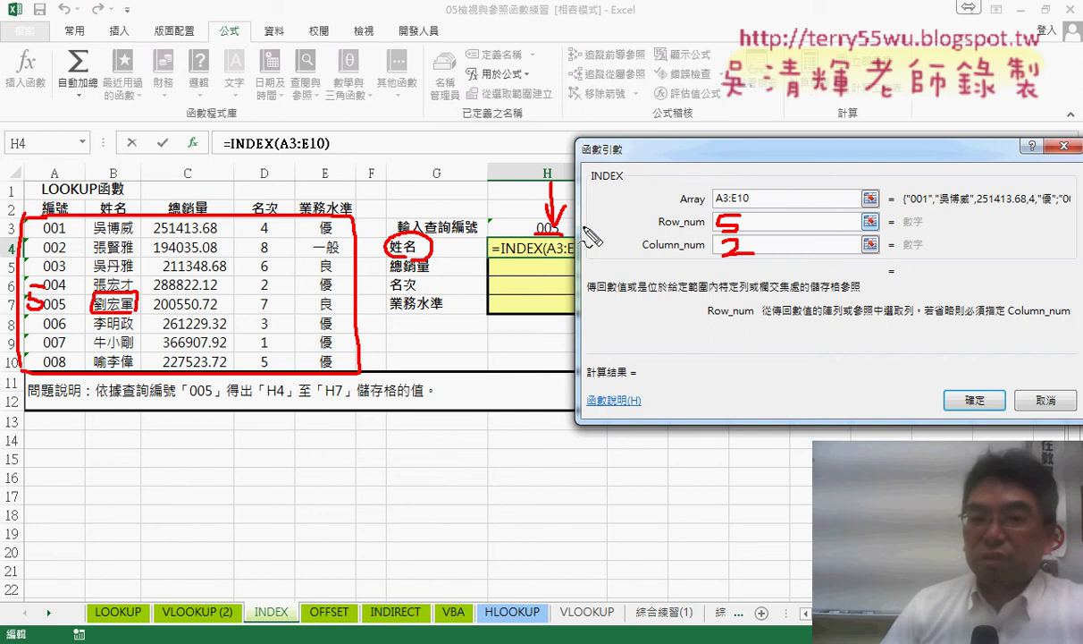
key(Escape)
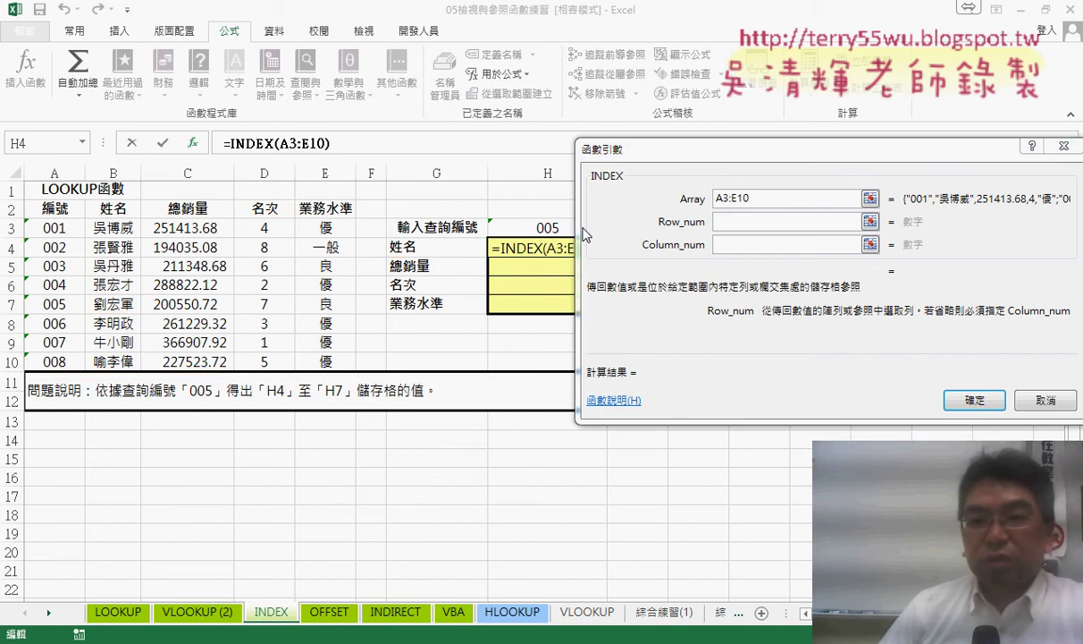
Set the INDEX Row_num to H3, noting lookup ID 005 gives row 5
click(769, 222)
drag(749, 152, 848, 150)
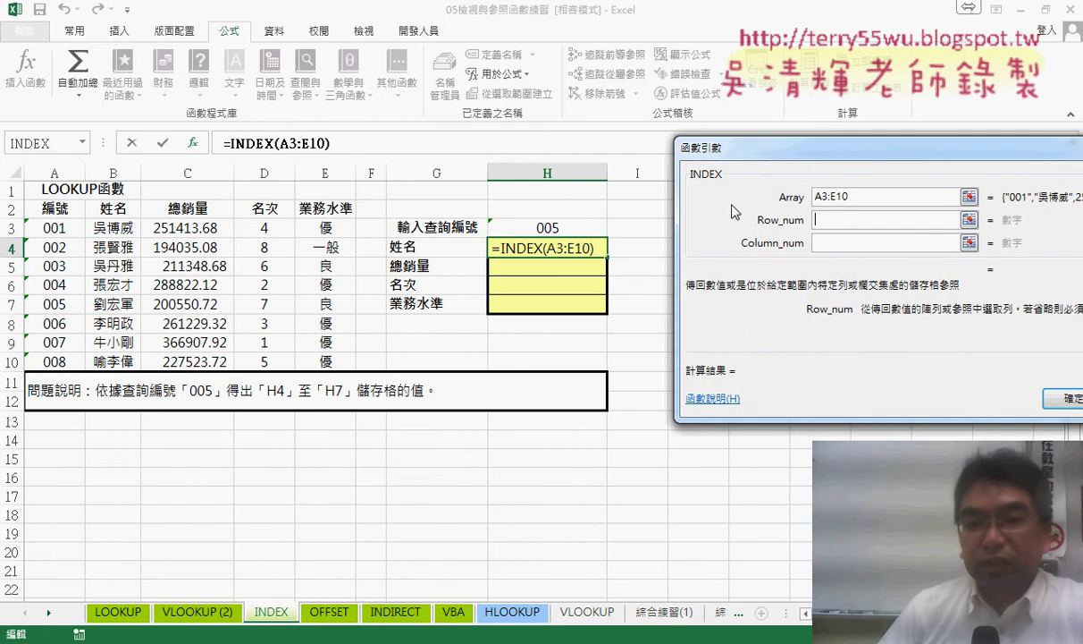
click(547, 229)
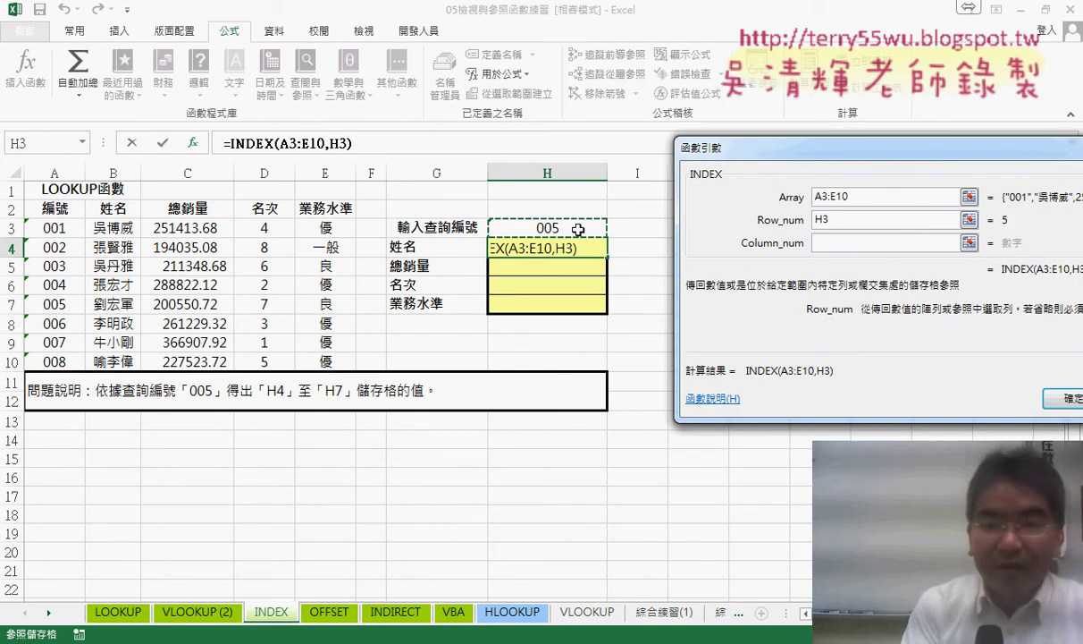
mouse_move(549, 249)
mouse_down()
mouse_move(732, 226)
mouse_move(774, 230)
mouse_up()
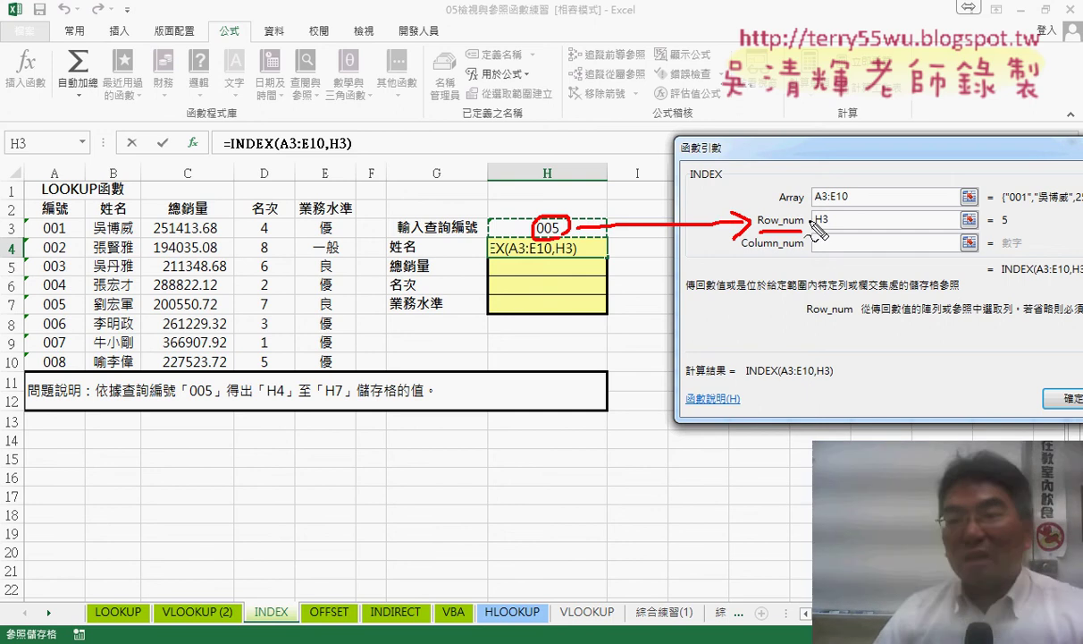
drag(1003, 236, 1016, 248)
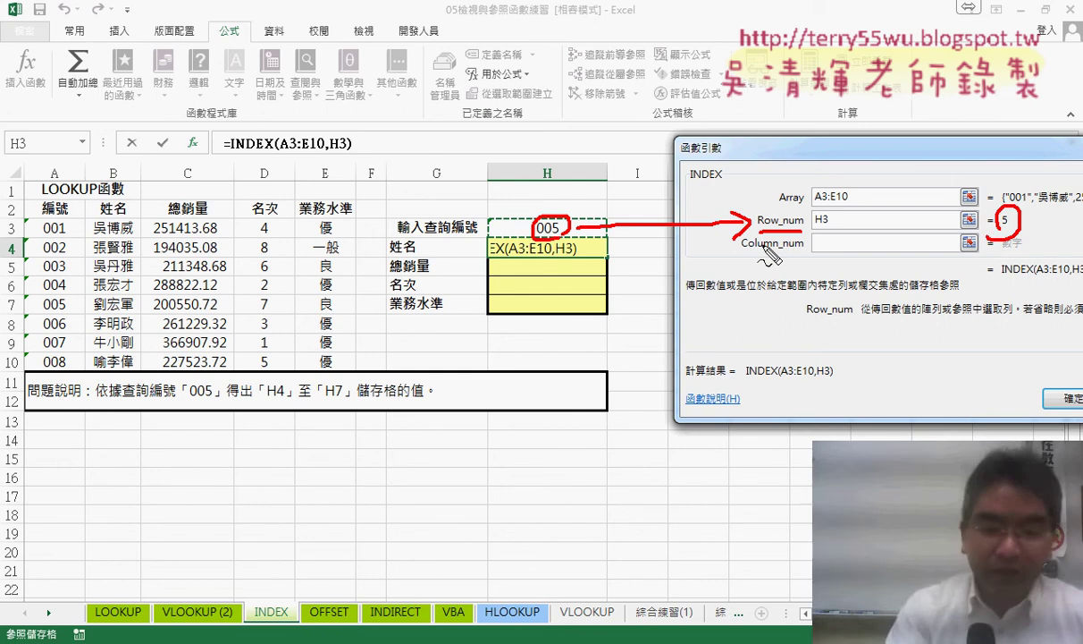
key(Escape)
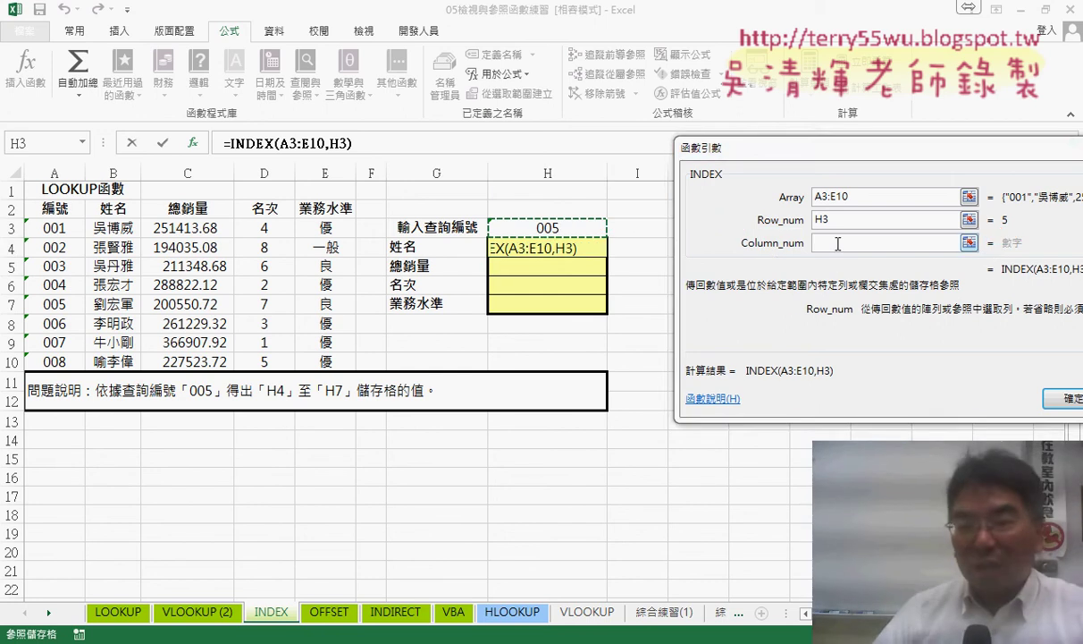
Finish H4 as =INDEX(A$3:E$10,H$3,2) with Column_num 2 and row-locked references
click(837, 243)
text(2)
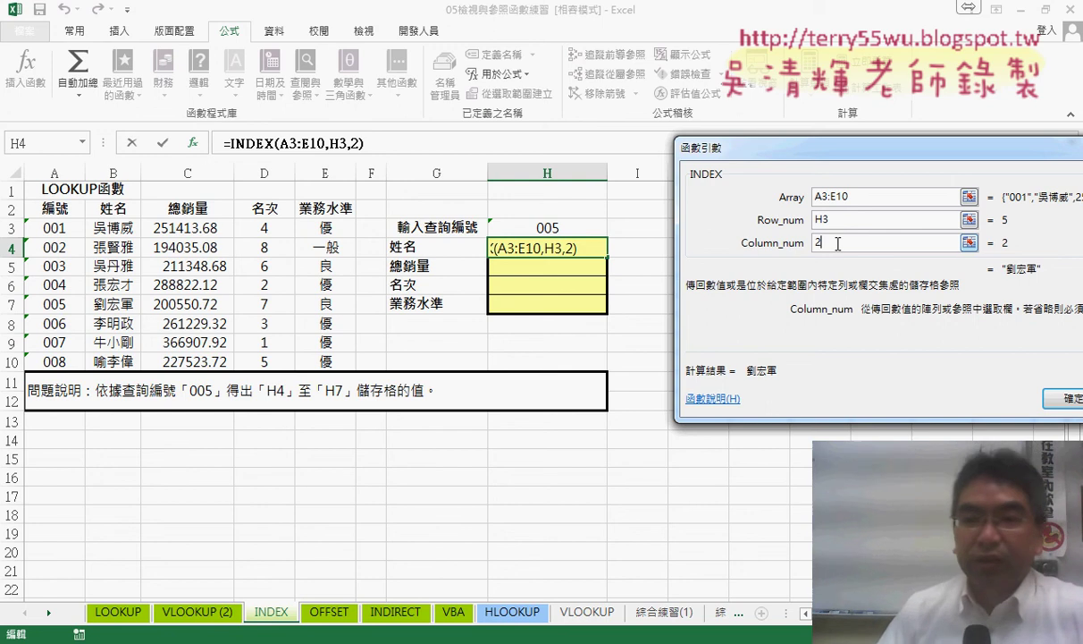
click(802, 205)
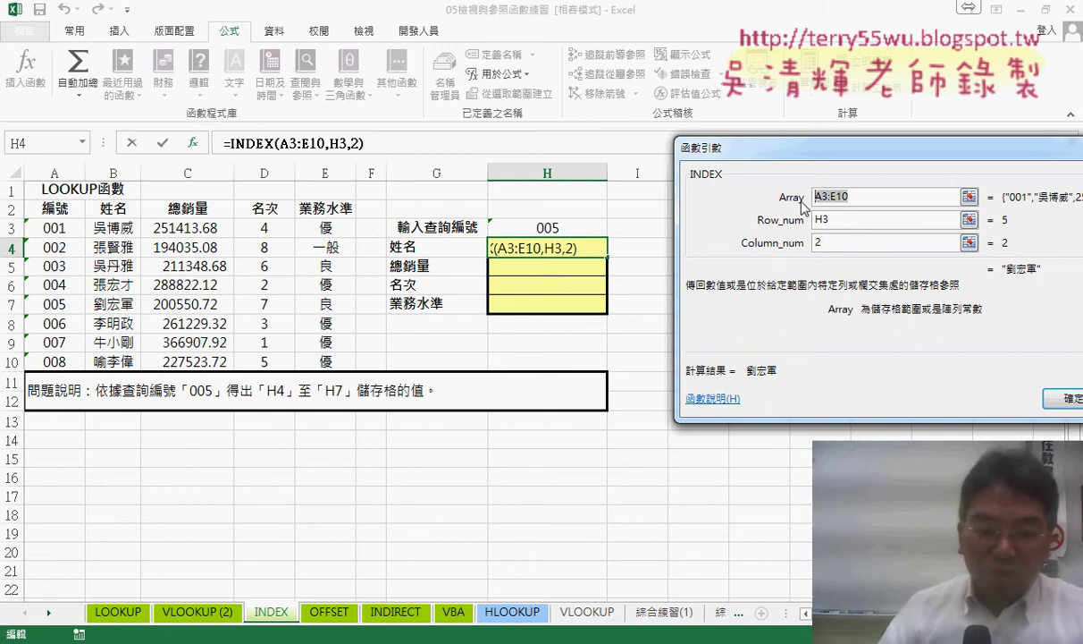
key(F4)
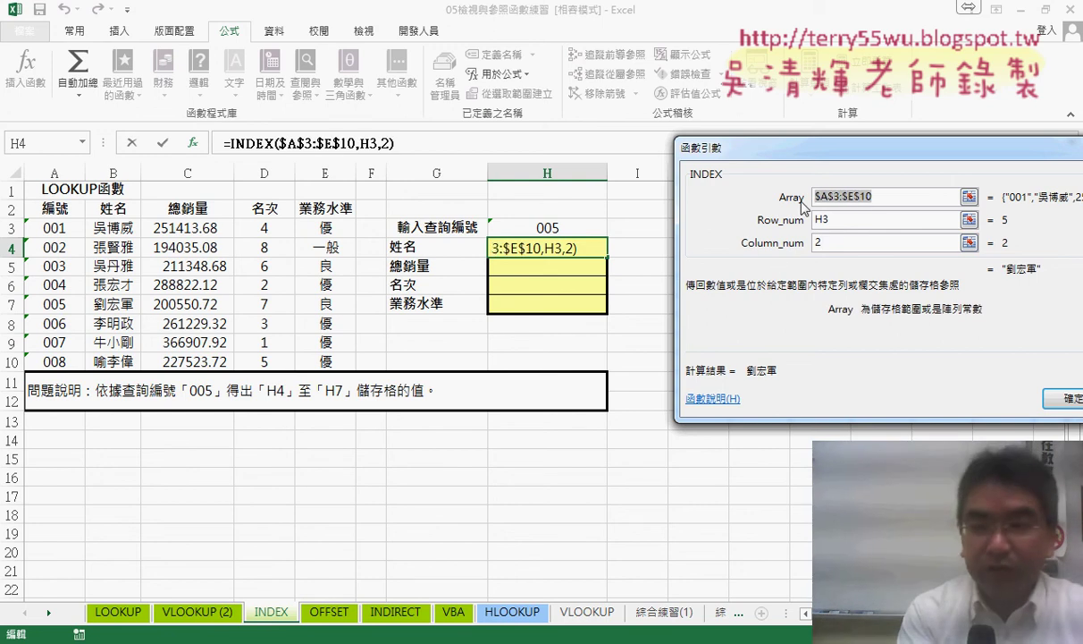
key(F4)
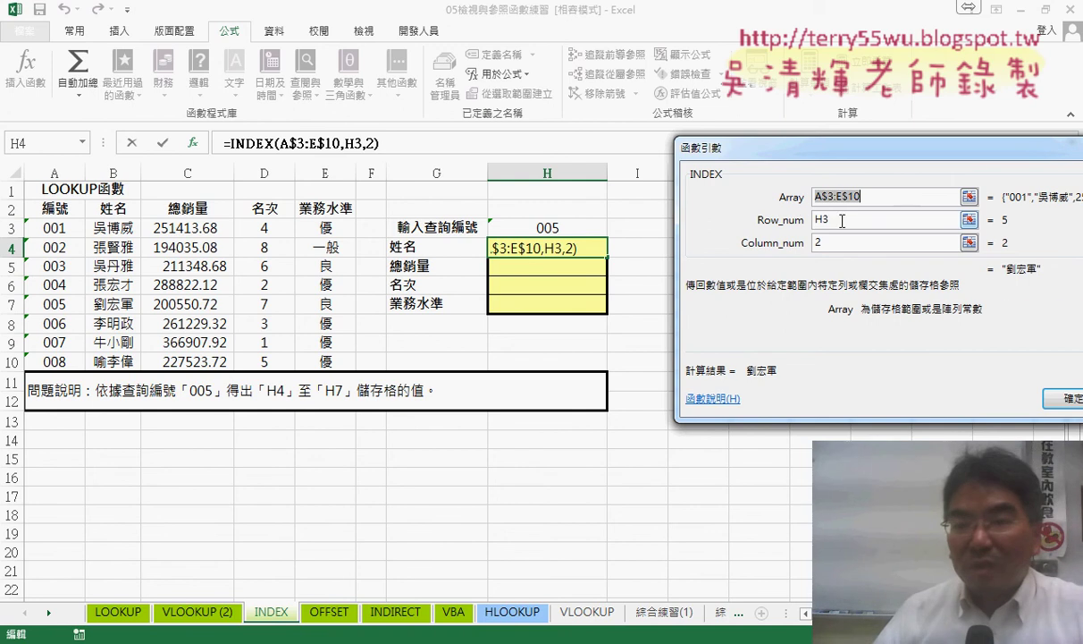
click(841, 221)
click(823, 219)
text($)
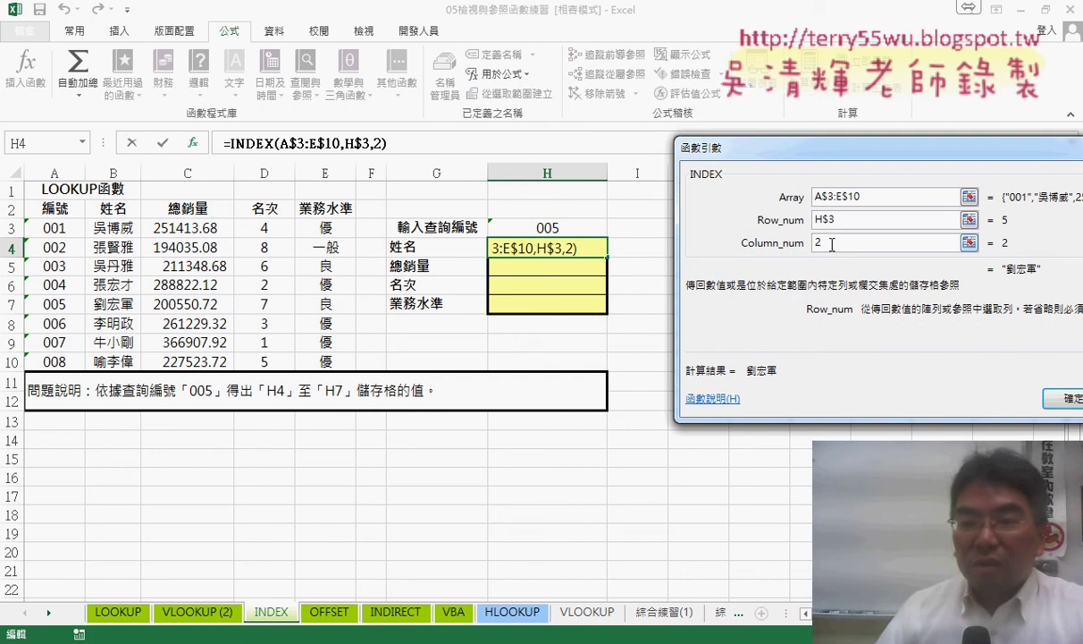
click(1071, 403)
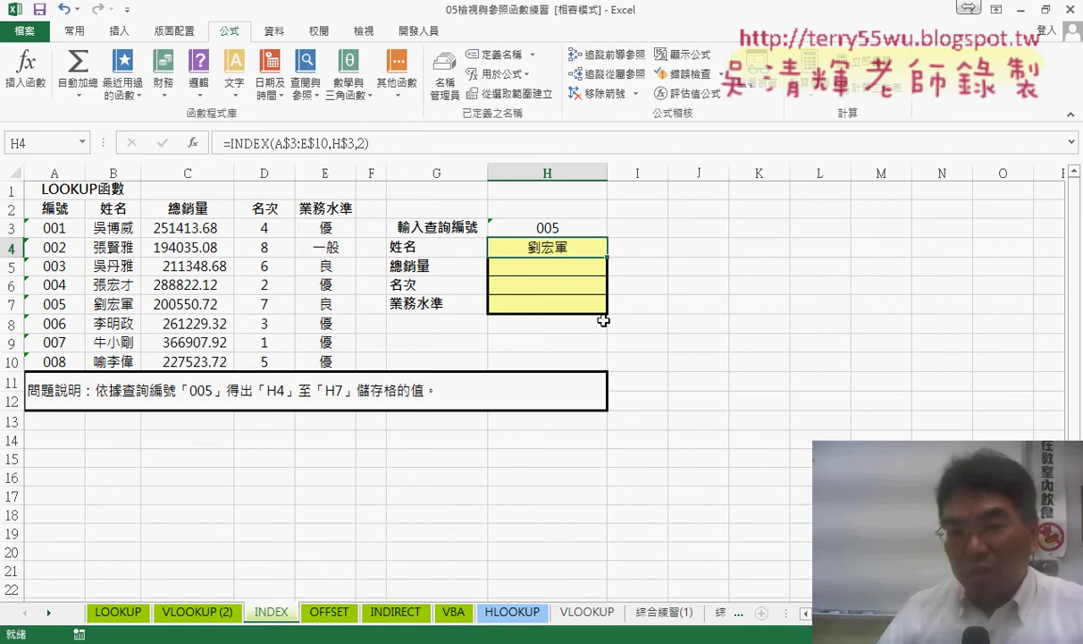
click(349, 143)
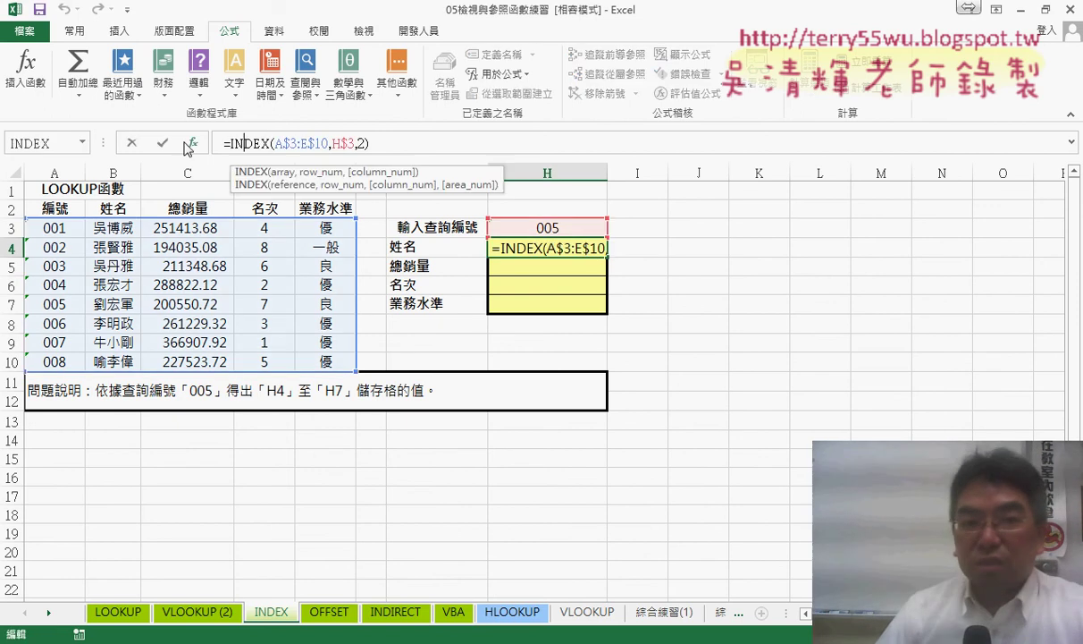
click(192, 143)
click(934, 328)
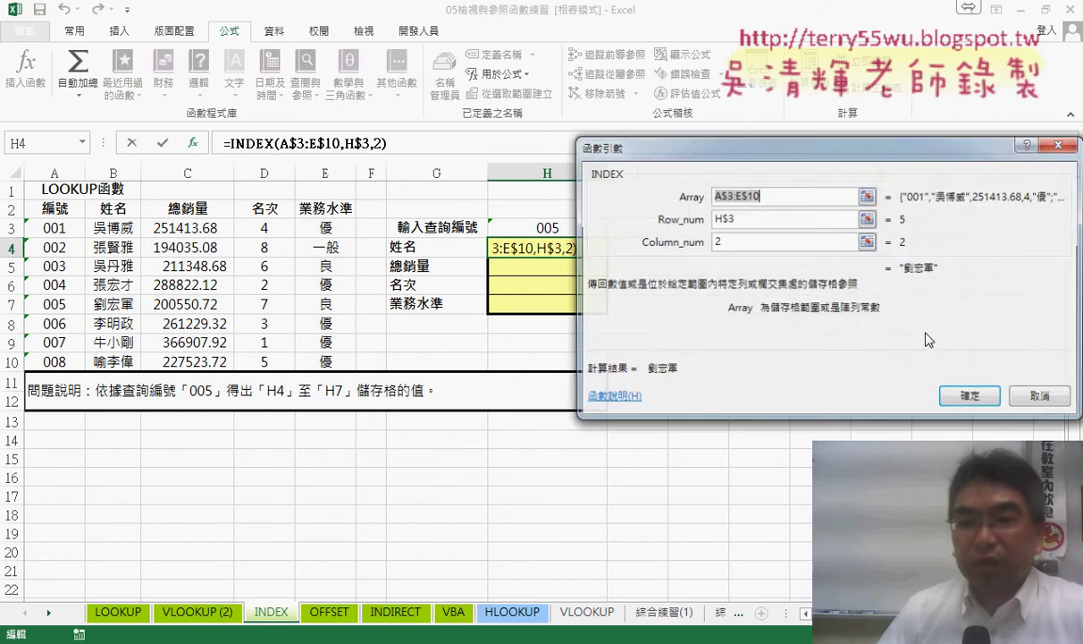
click(712, 242)
drag(798, 158, 886, 160)
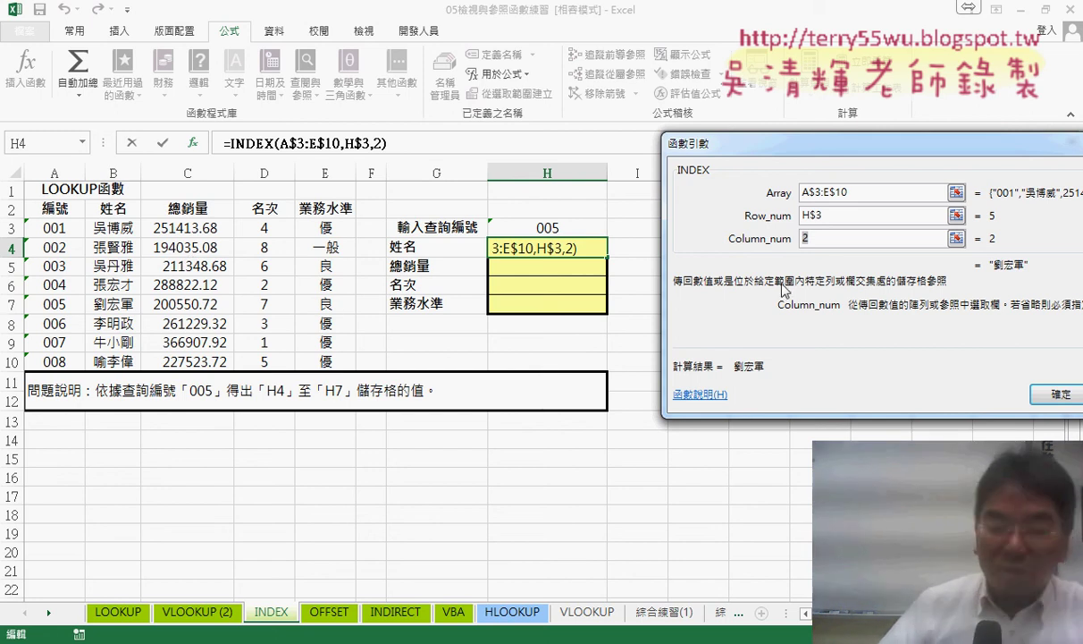
text(ro)
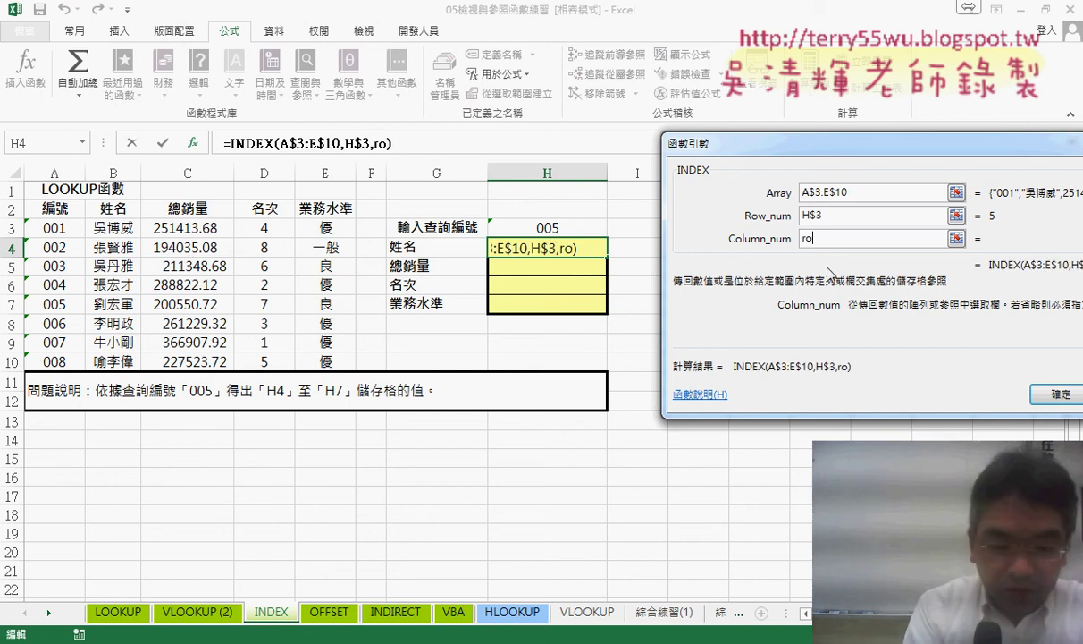
text(w())
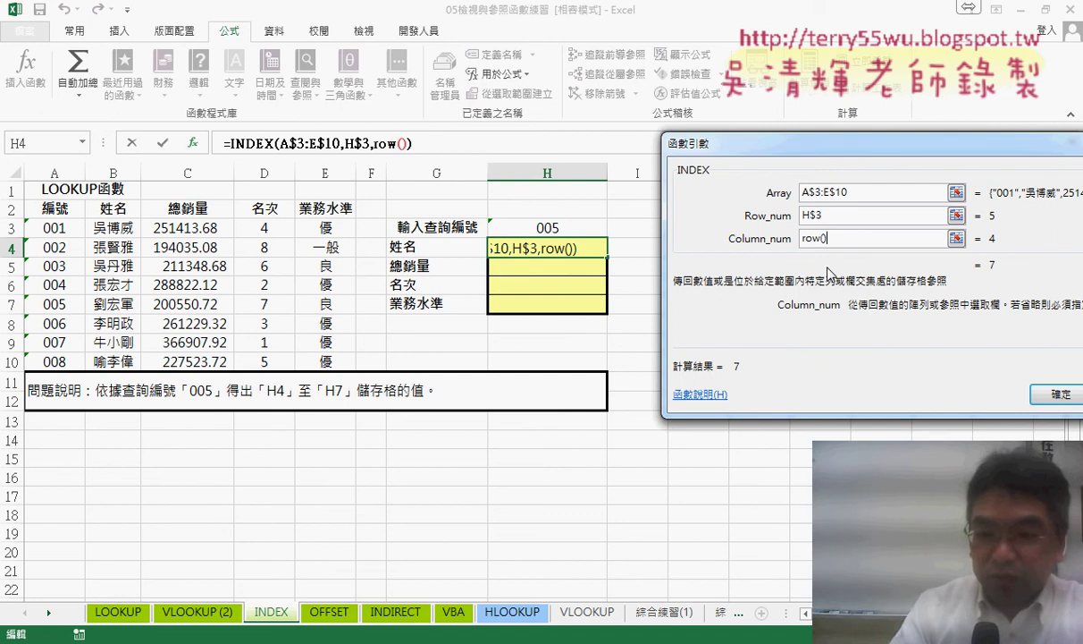
text(-2)
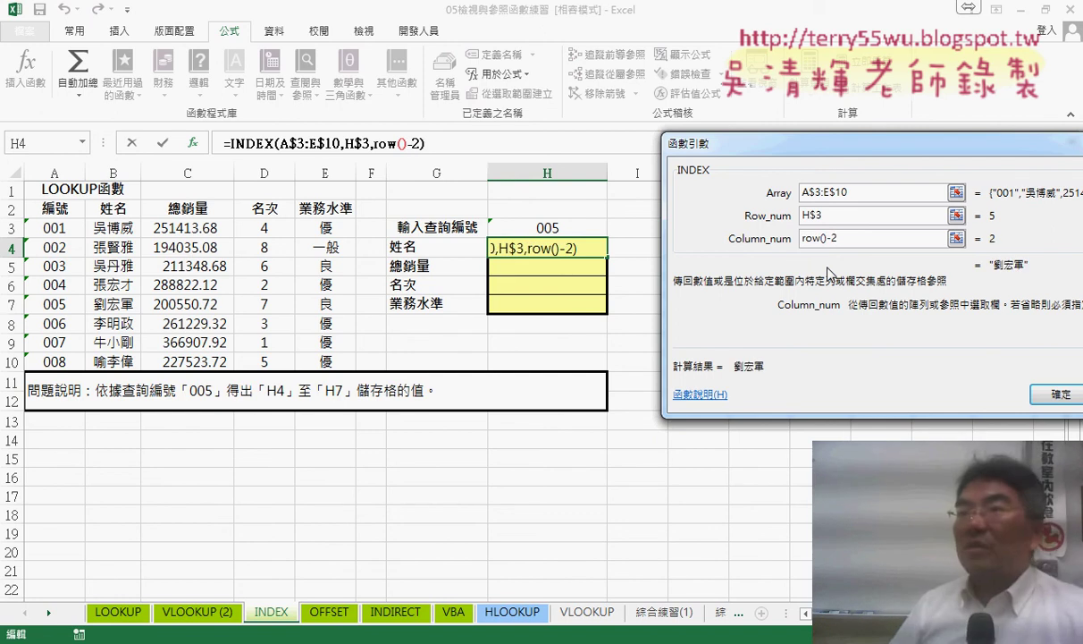
click(1046, 398)
drag(606, 257, 605, 318)
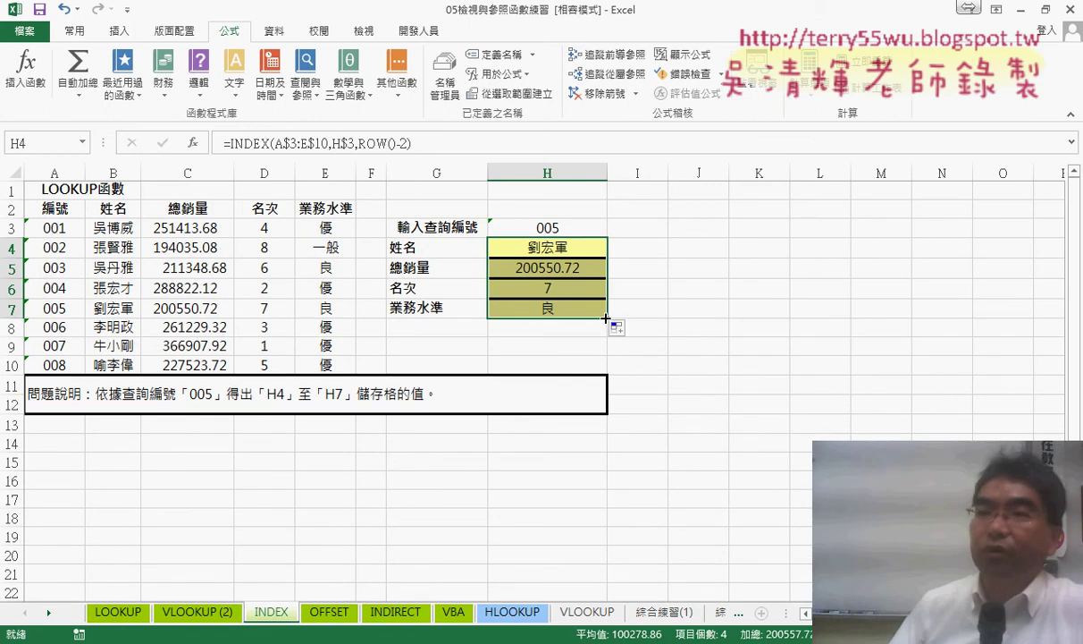
Change the lookup ID in H3 to 006
click(561, 223)
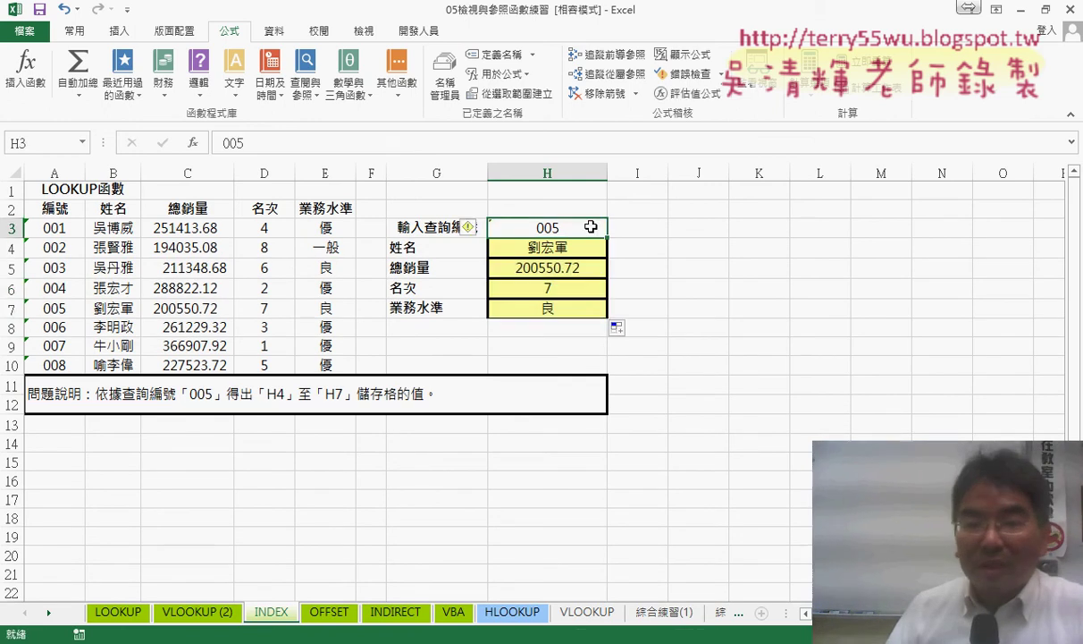
double_click(555, 229)
double_click(555, 229)
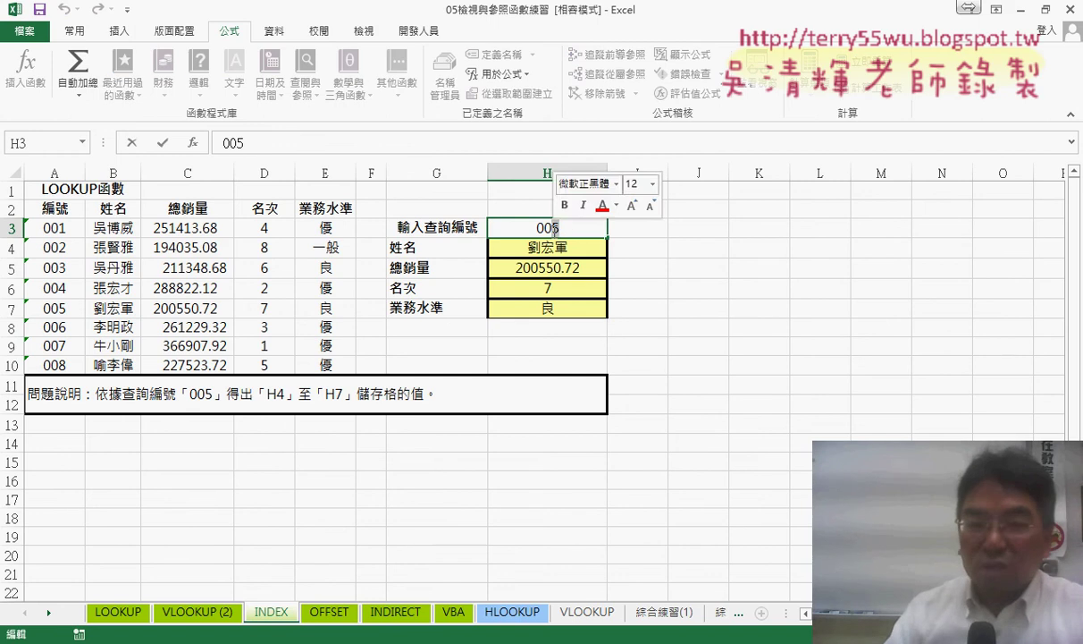
text(006)
key(Return)
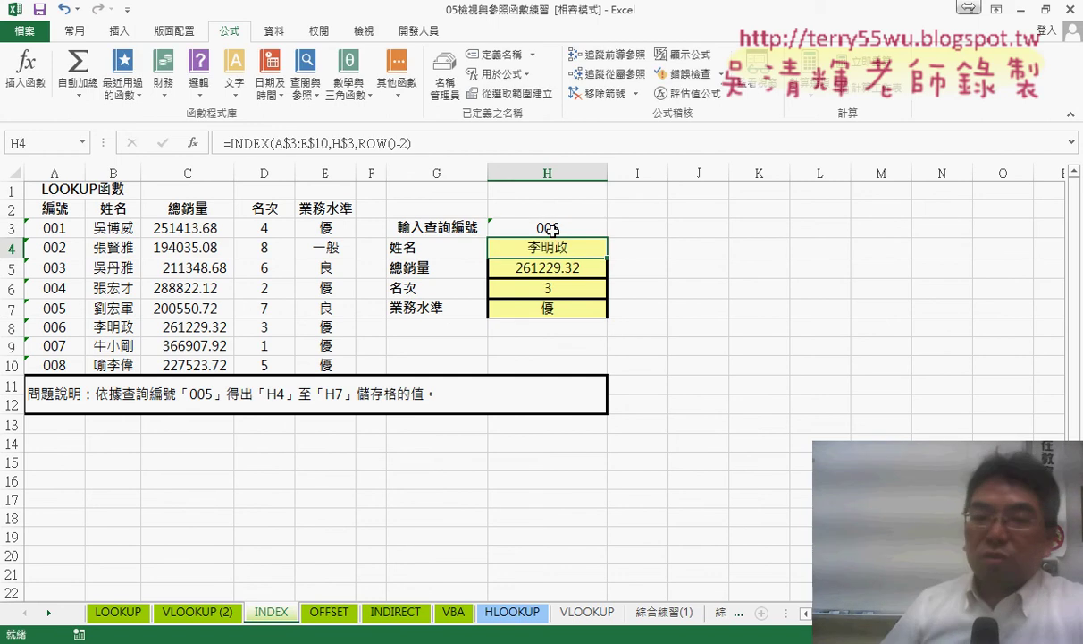
Clear the lookup ID from H3 and go to the 資料 (Data) ribbon
click(577, 232)
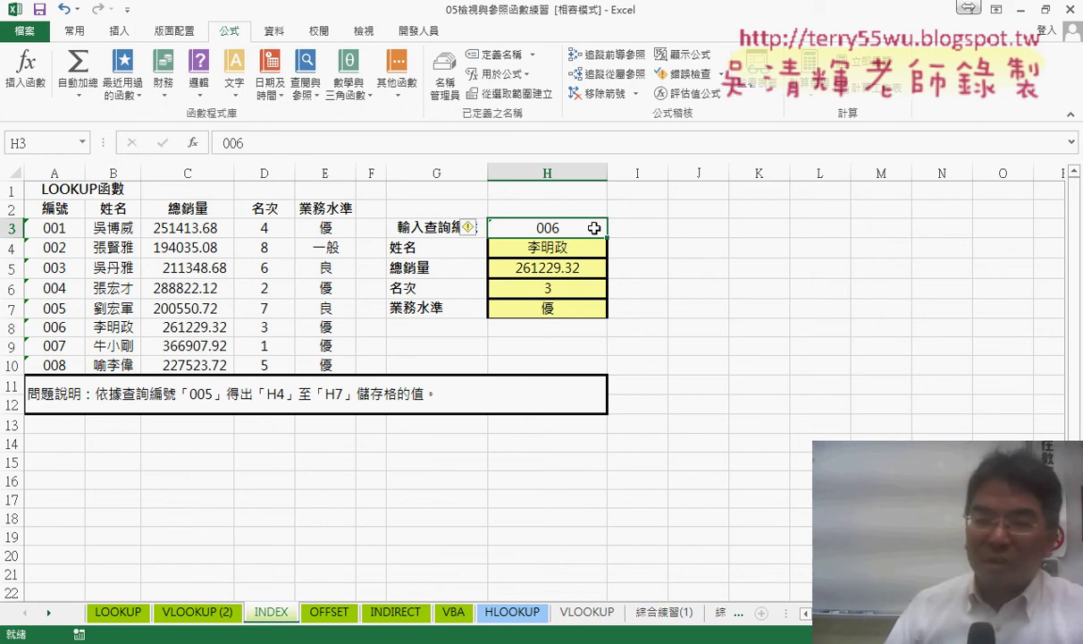
key(Delete)
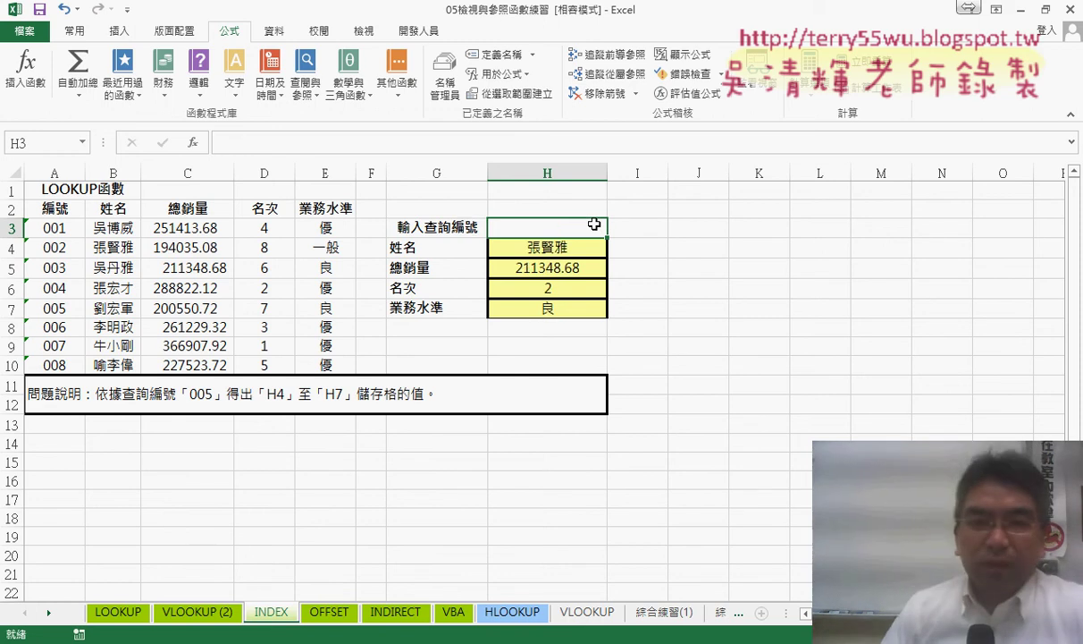
click(274, 32)
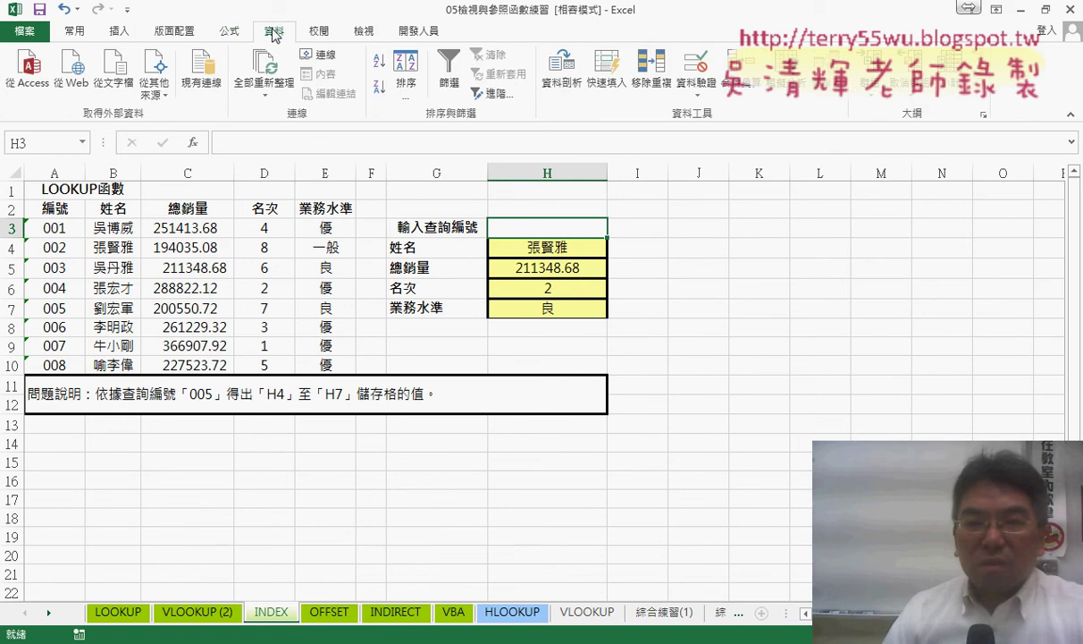
Give H3 a 清單 (List) data validation sourced from the named range 編號
click(702, 72)
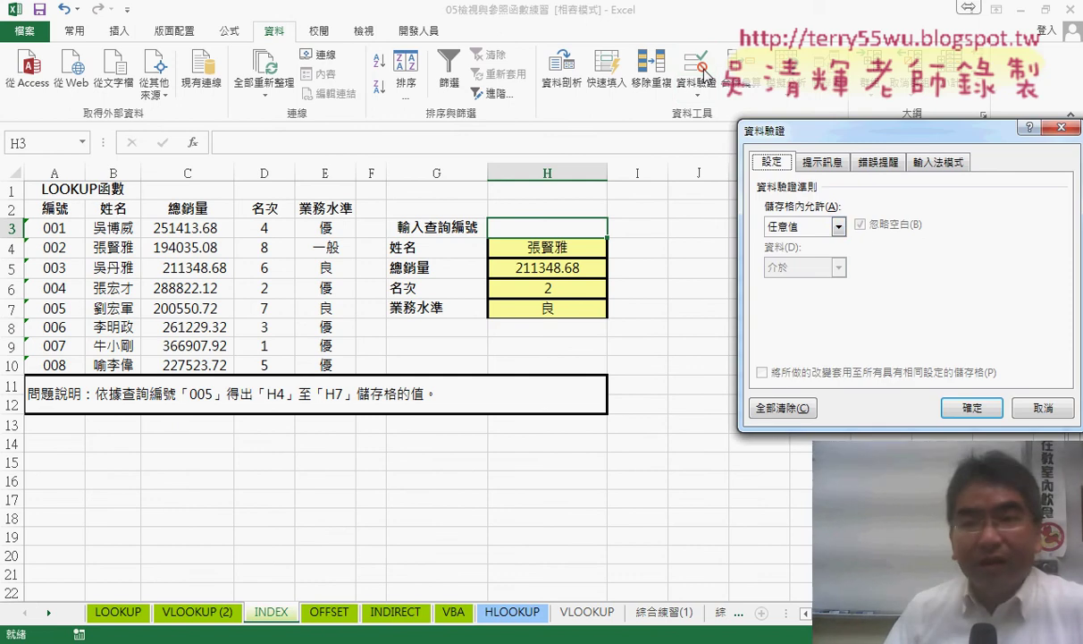
click(813, 228)
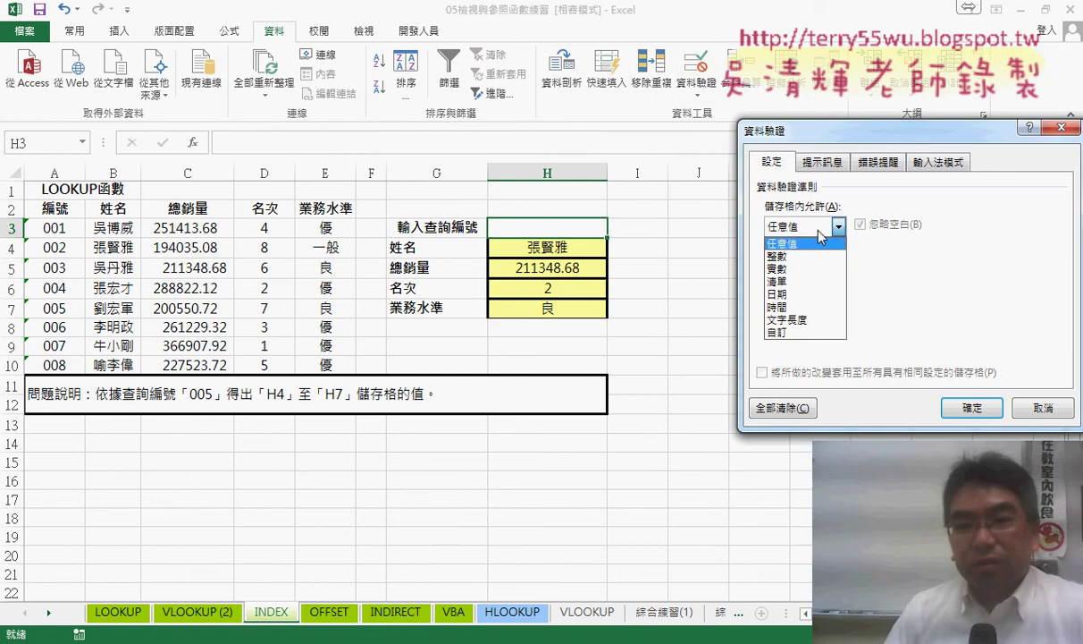
click(814, 282)
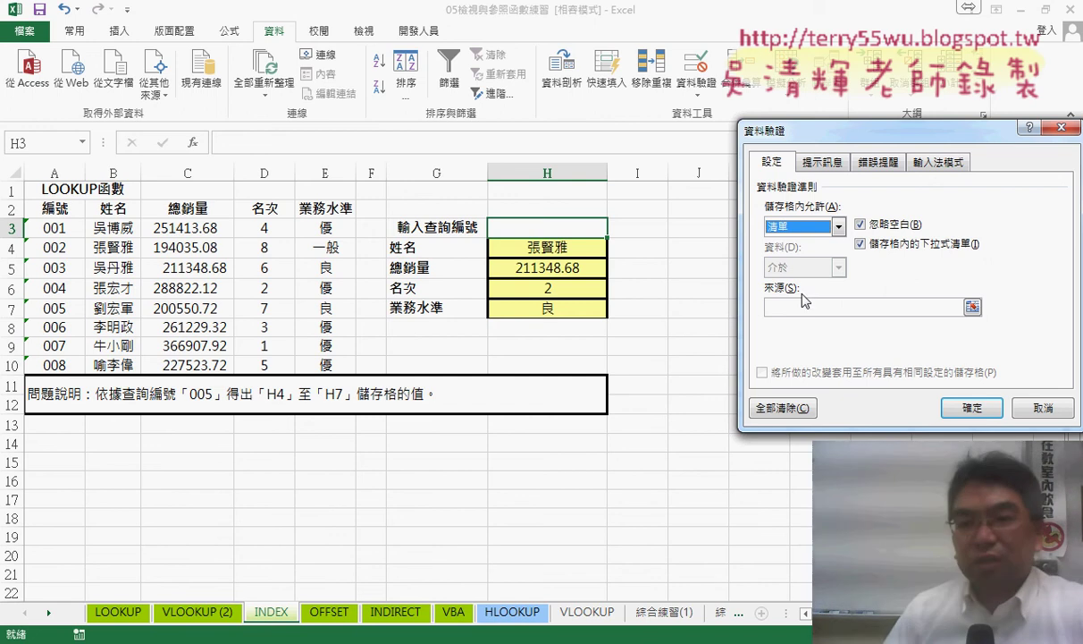
click(803, 304)
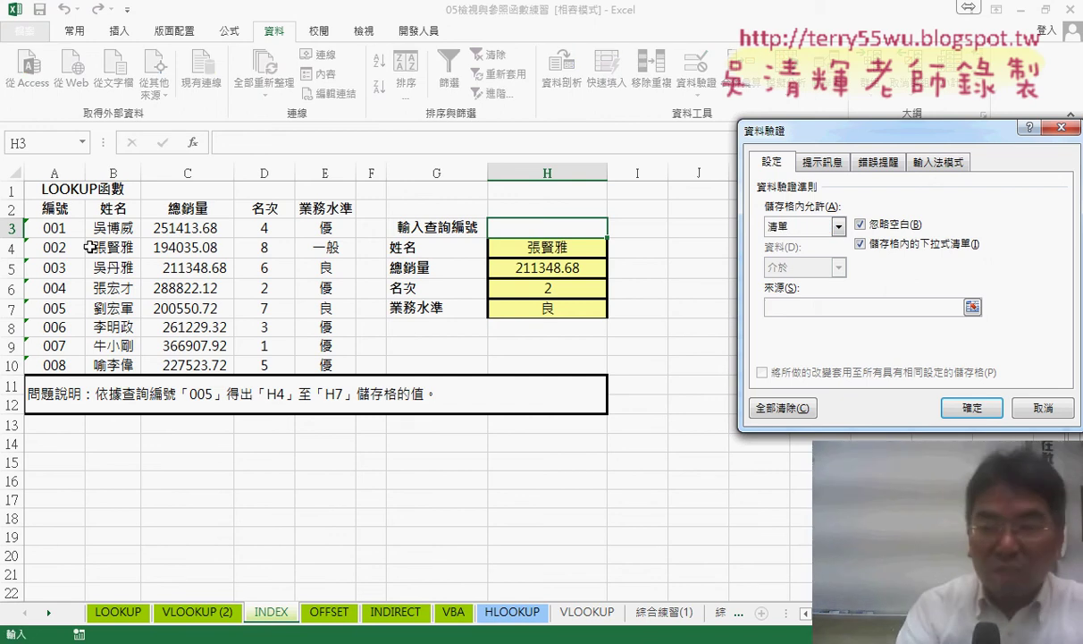
key(F3)
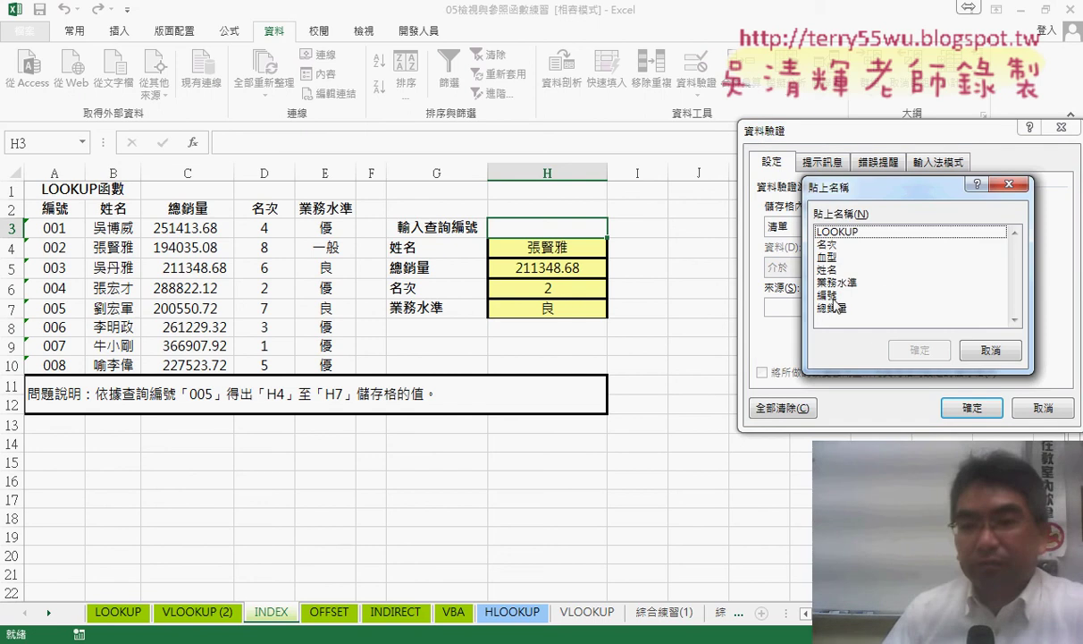
click(830, 304)
click(919, 350)
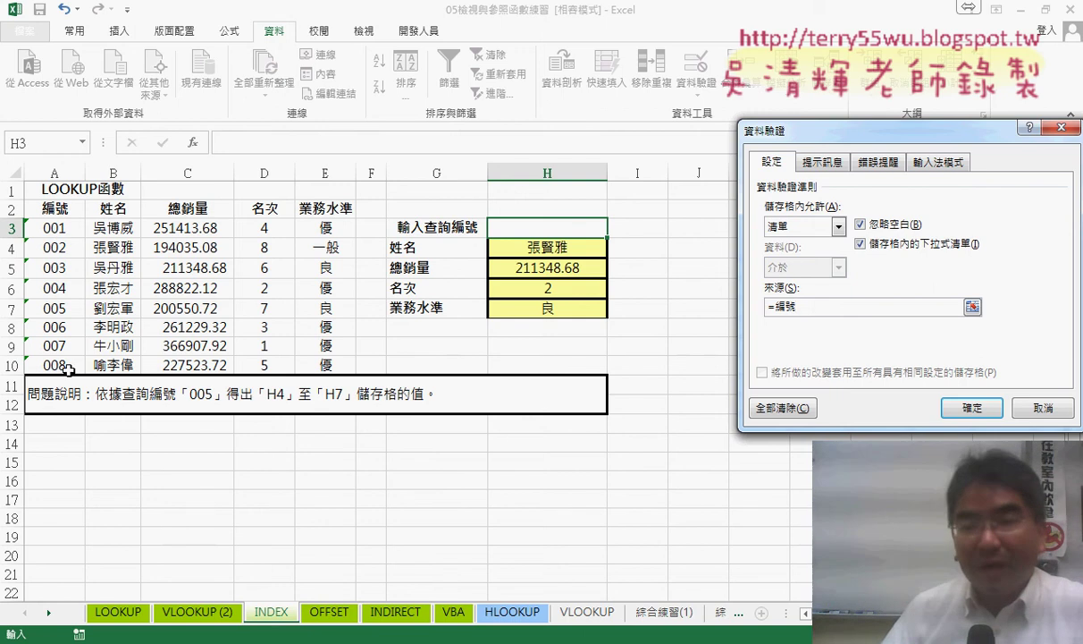
click(952, 406)
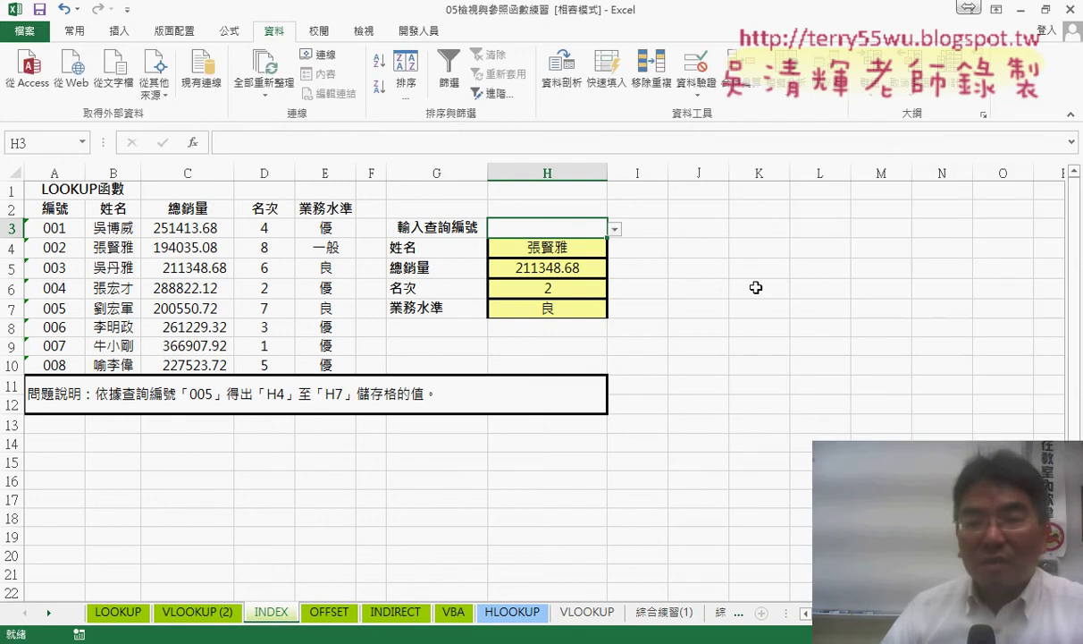
click(616, 230)
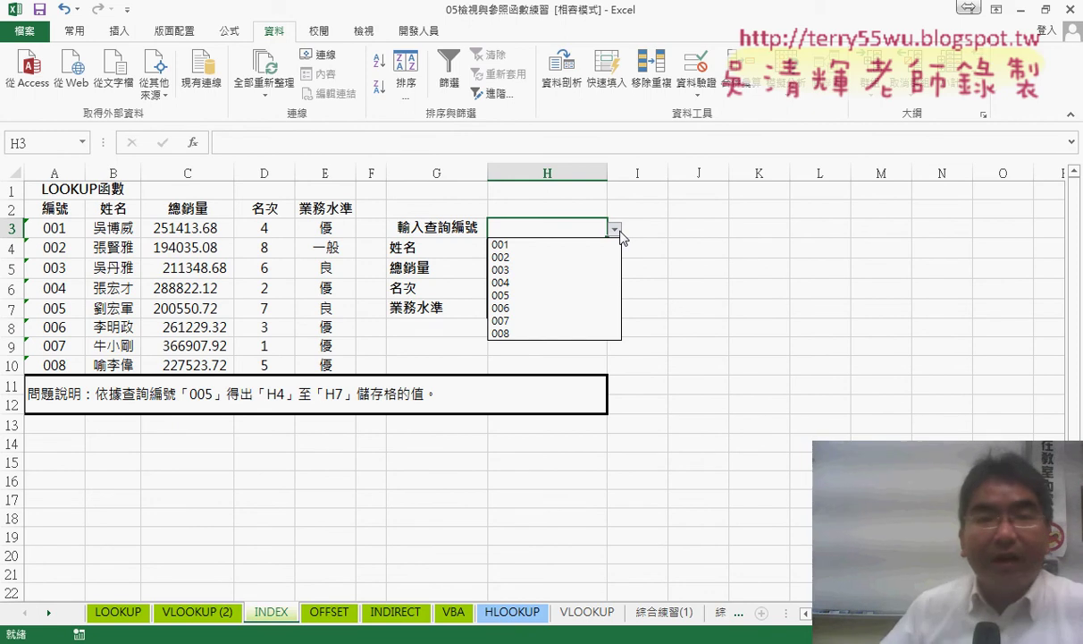
Pick lookup IDs 006, 005, then 002 from H3's dropdown list
click(572, 307)
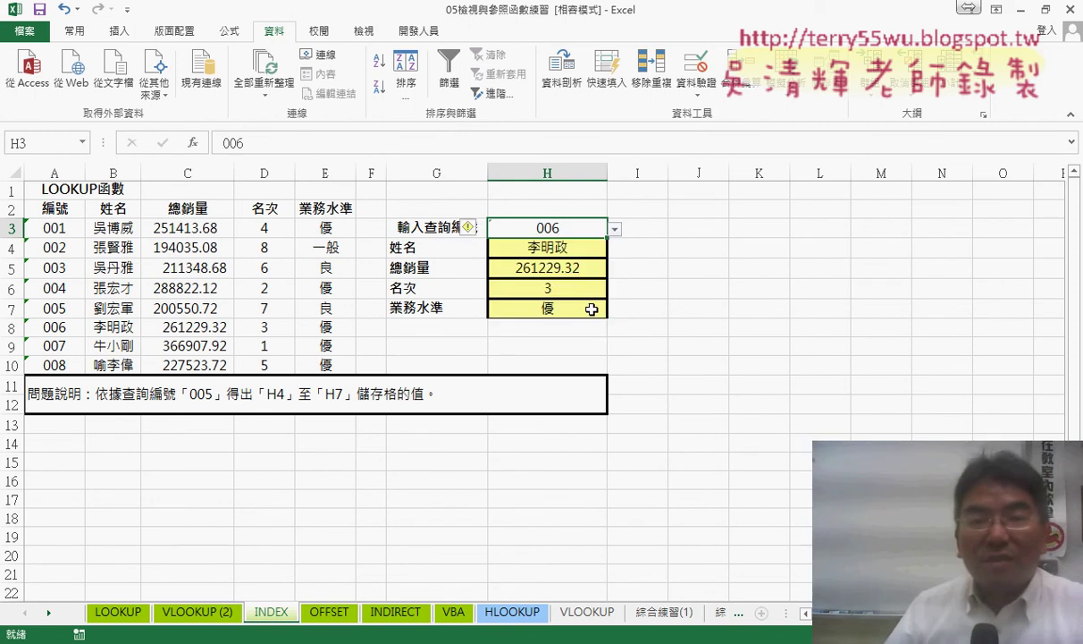
click(616, 230)
click(554, 295)
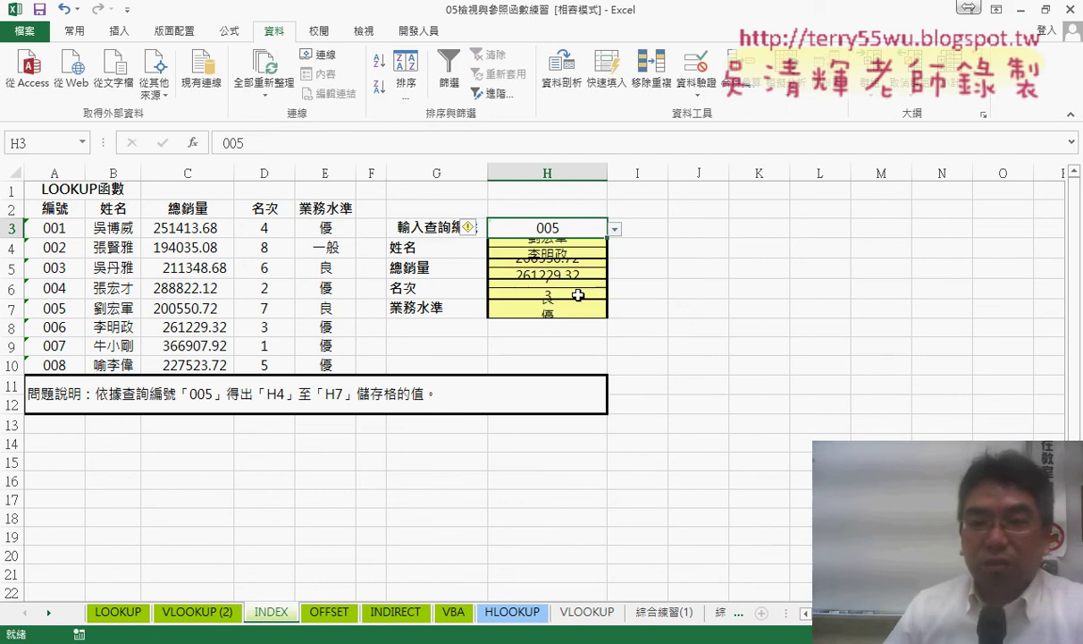
click(616, 230)
click(581, 257)
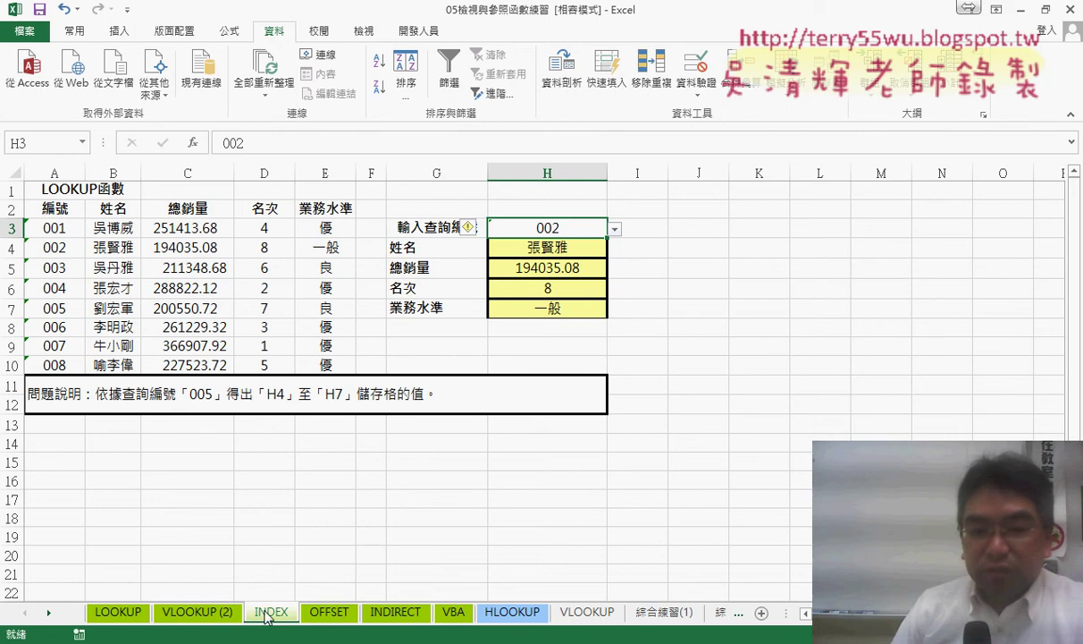
click(336, 617)
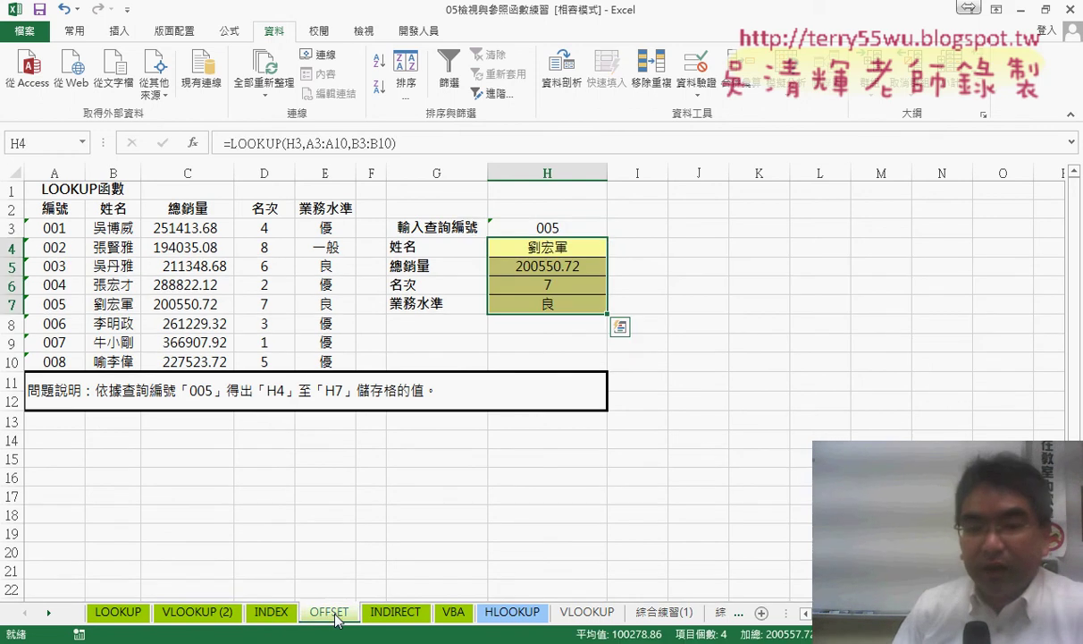
click(414, 617)
click(326, 616)
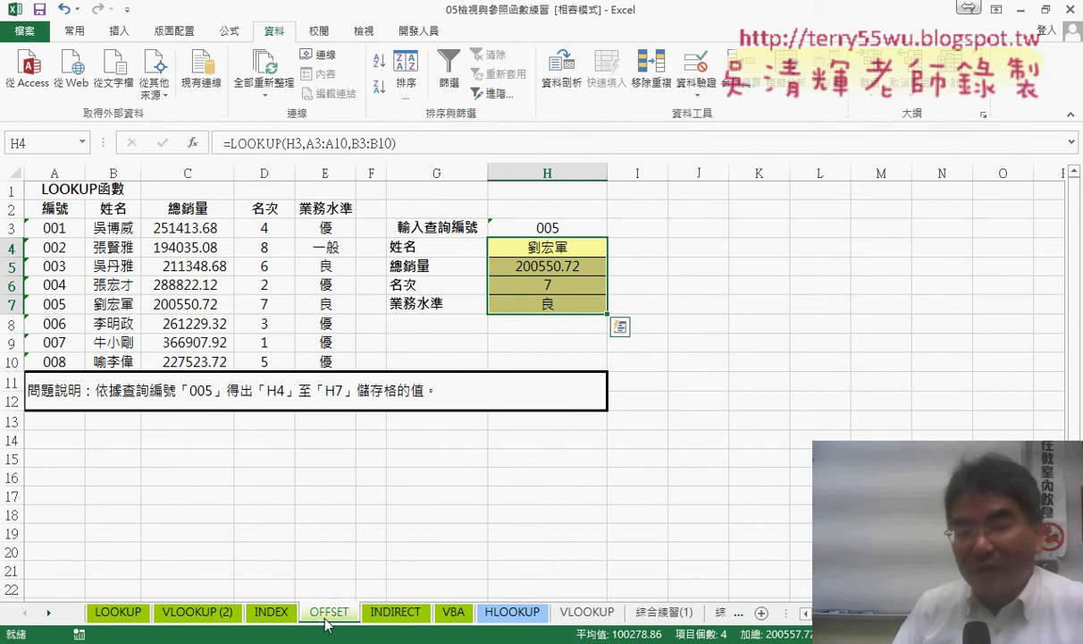
click(376, 619)
click(266, 616)
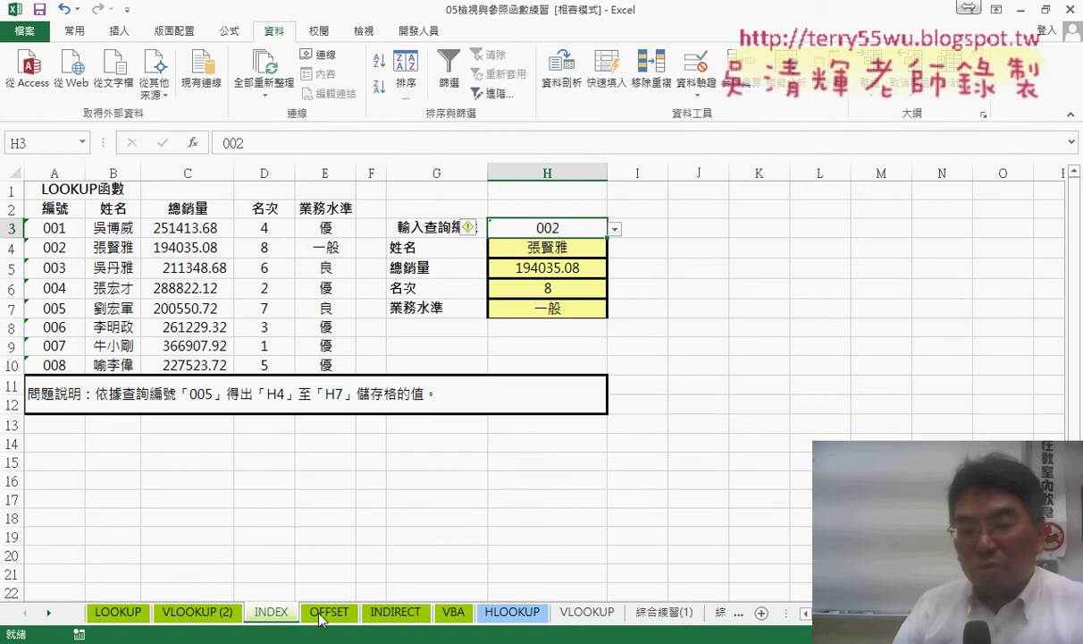